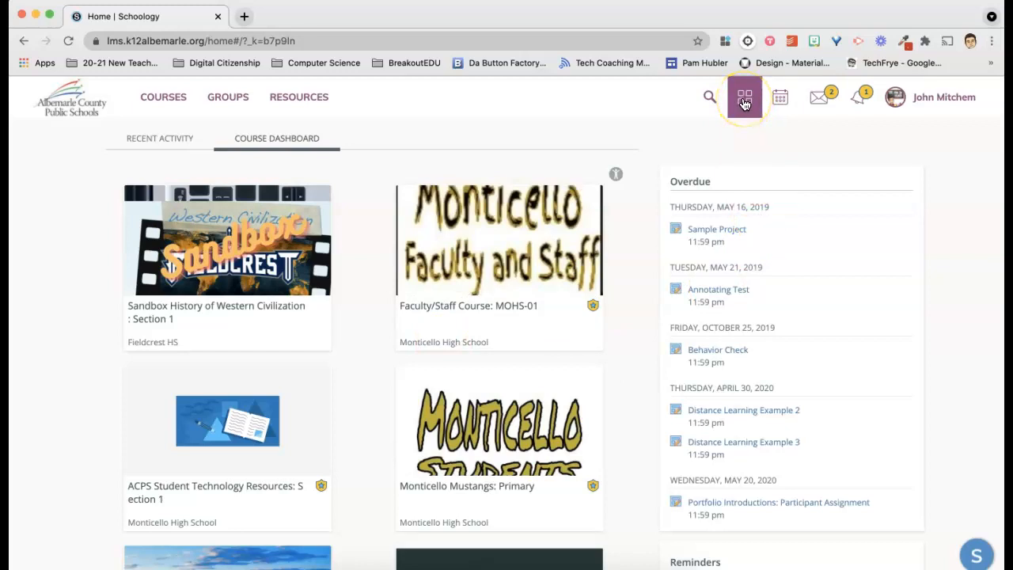
Open the Google Assignments app page from the App Center's featured apps
click(744, 103)
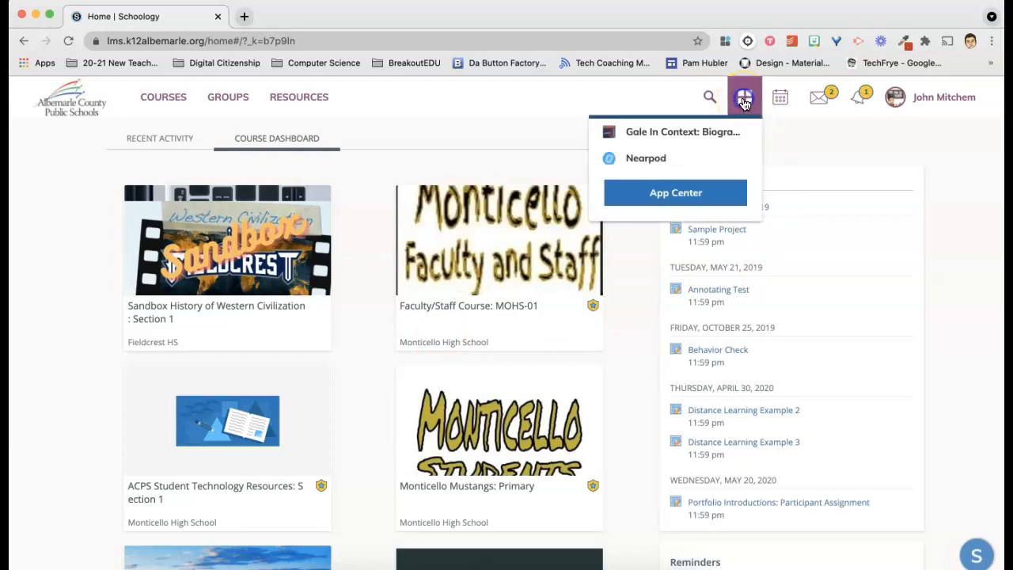
click(689, 195)
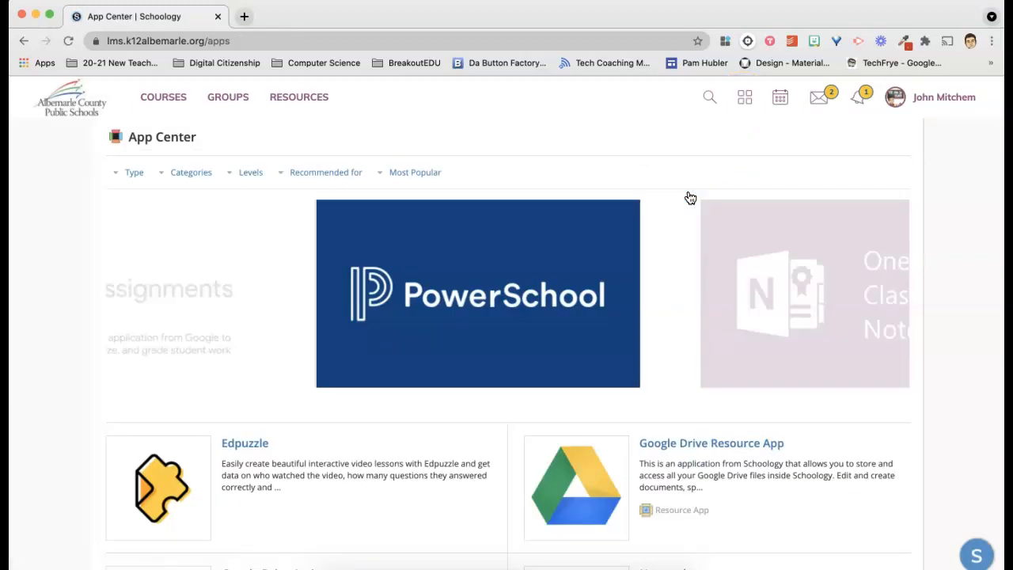
mouse_move(446, 277)
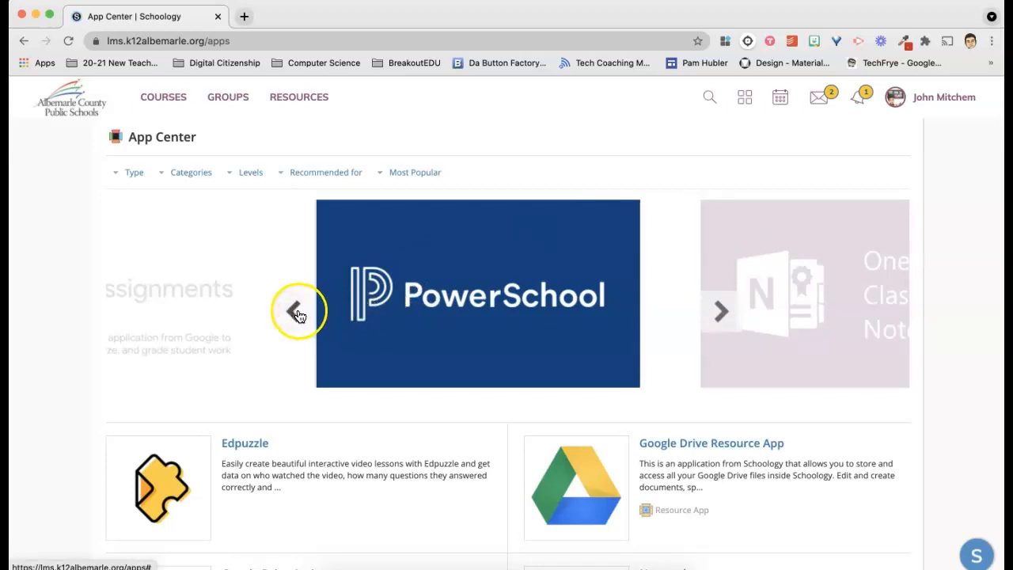
click(297, 313)
click(441, 289)
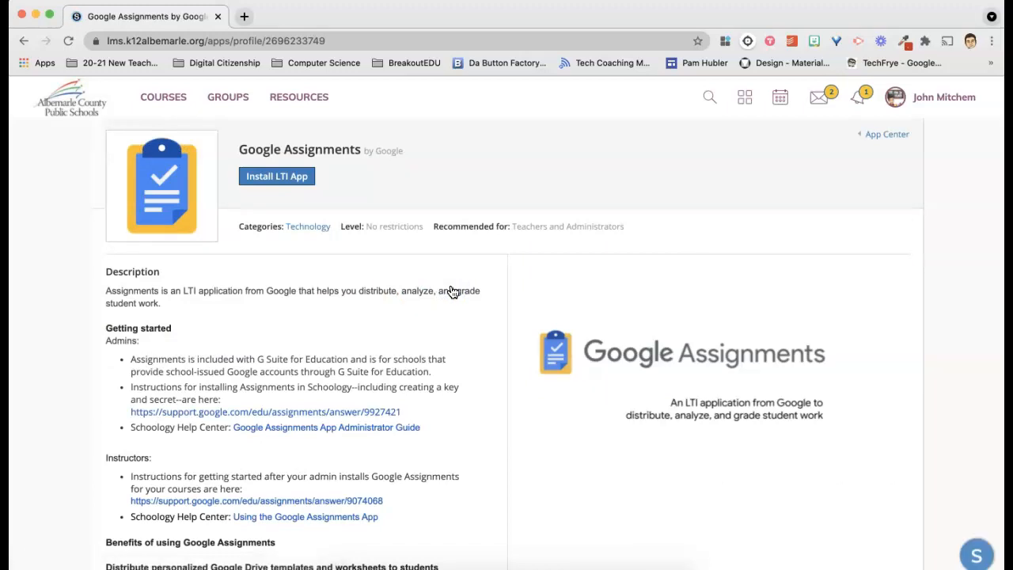
click(409, 241)
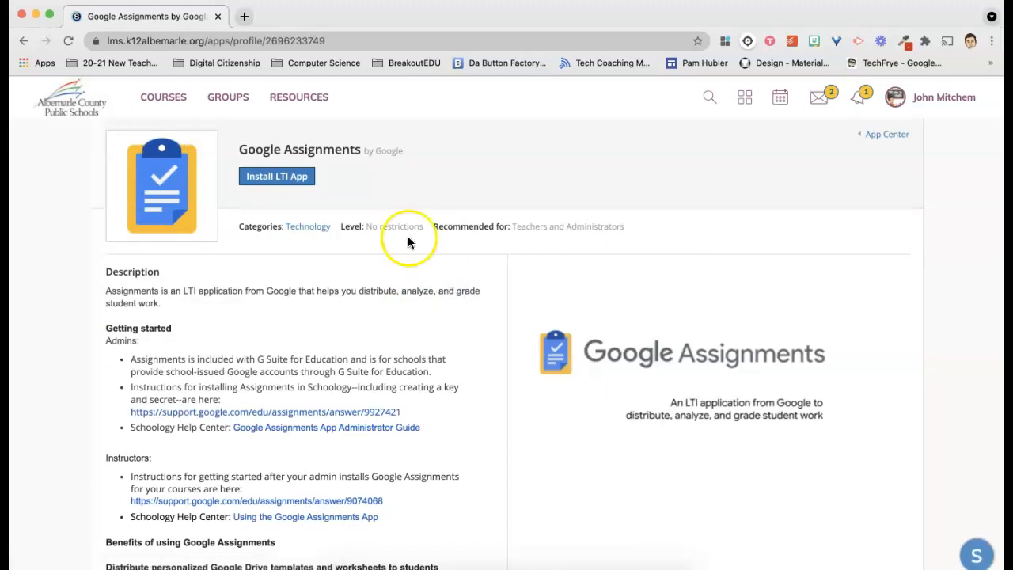
Install the Google Assignments LTI app in the preselected courses, agreeing to the third-party data sharing terms
click(275, 177)
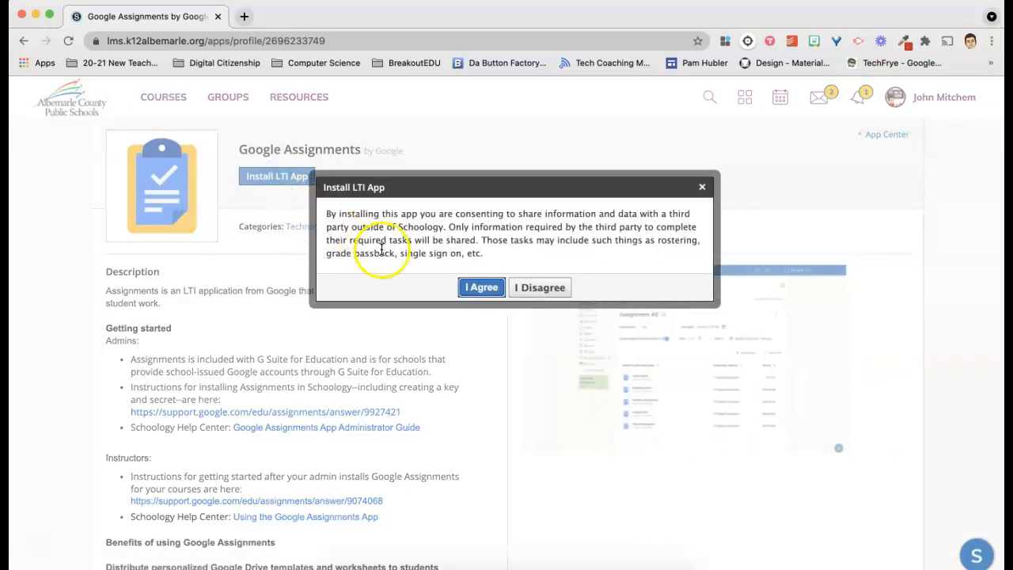
click(471, 288)
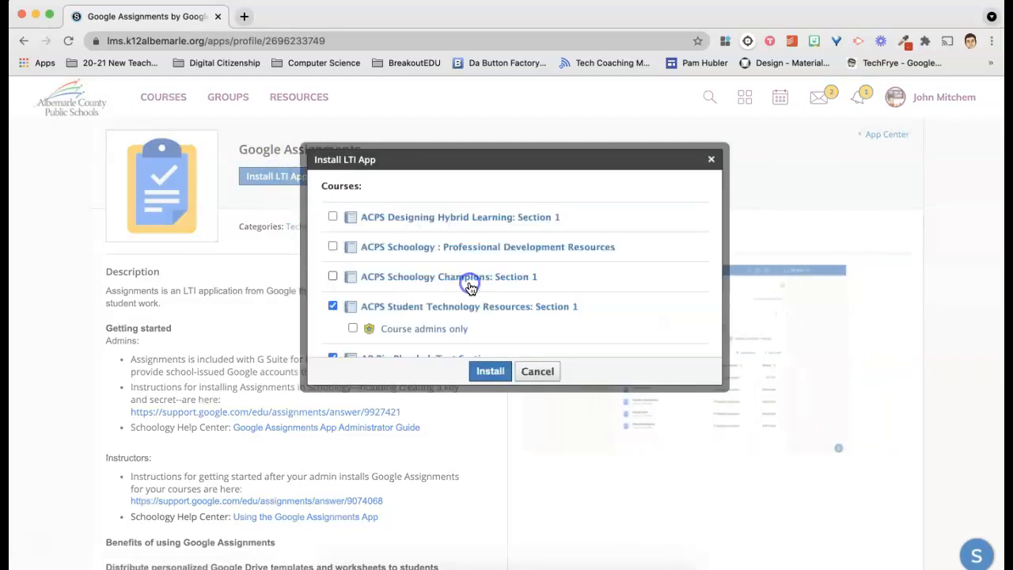
scroll(423, 241, down, 3)
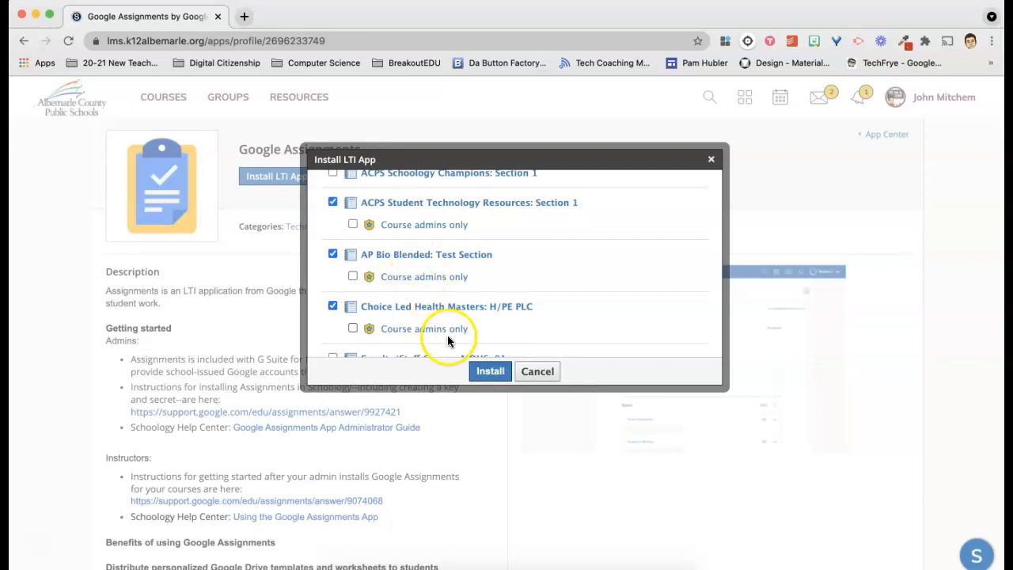
click(483, 371)
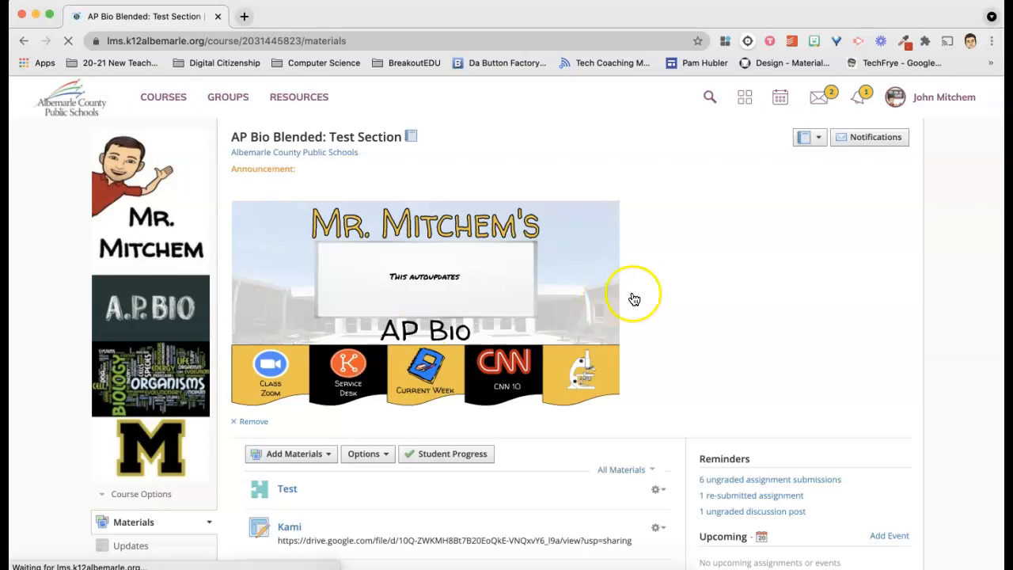
Start a new Google Assignments material in the AP Bio Blended: Test Section course, continuing with the displayed account
scroll(685, 289, down, 5)
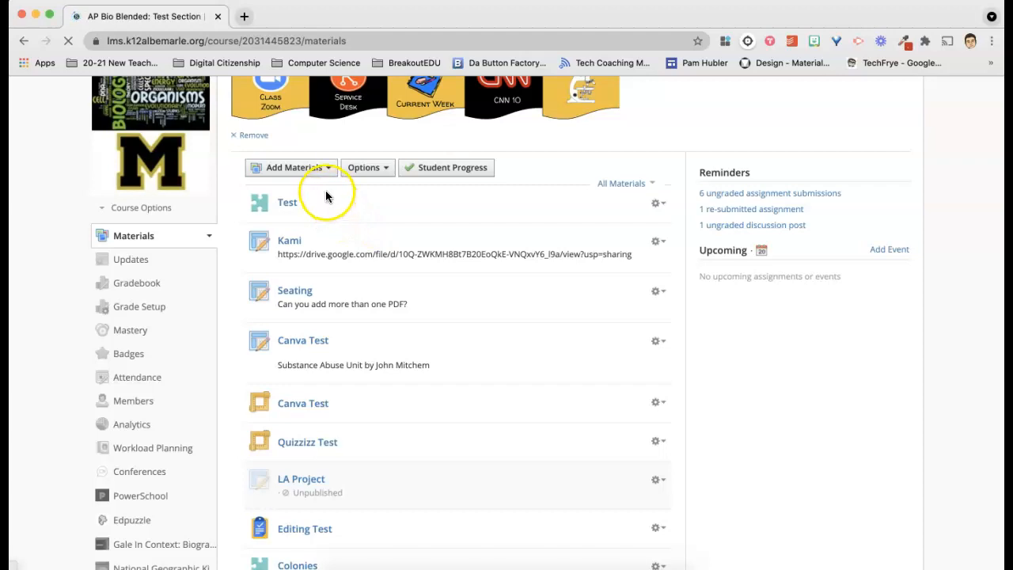
drag(327, 190, 317, 188)
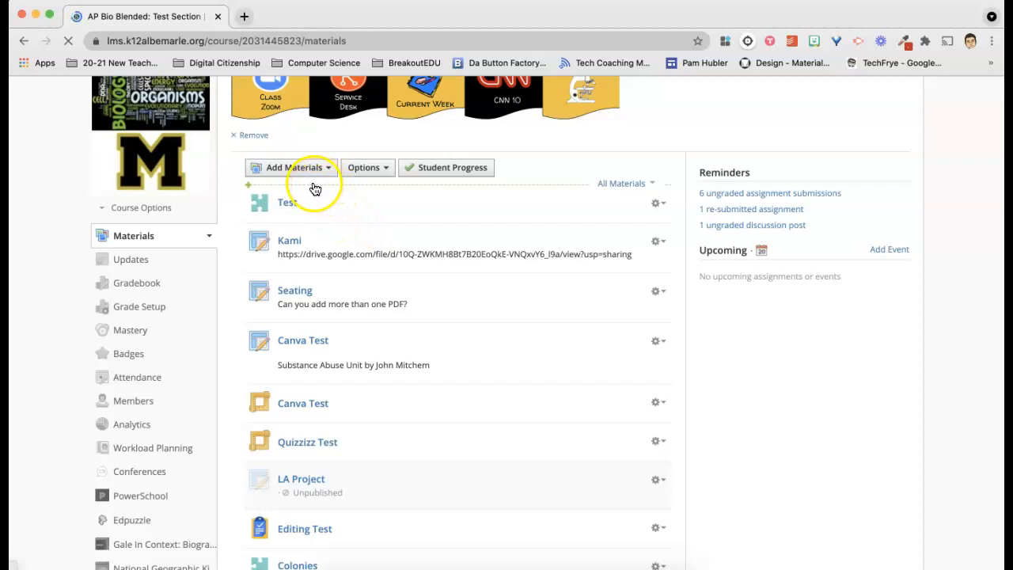
click(315, 176)
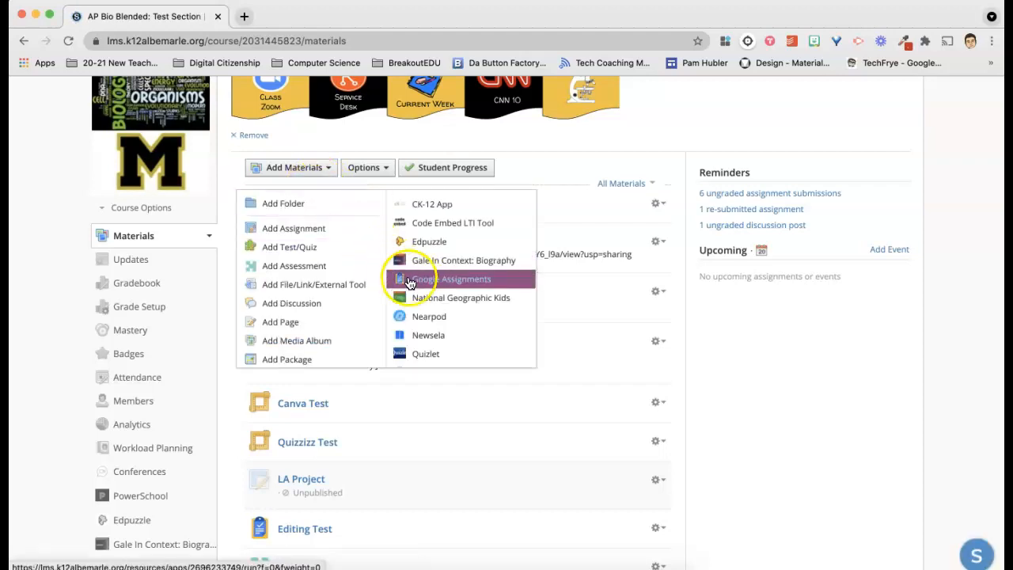
click(501, 280)
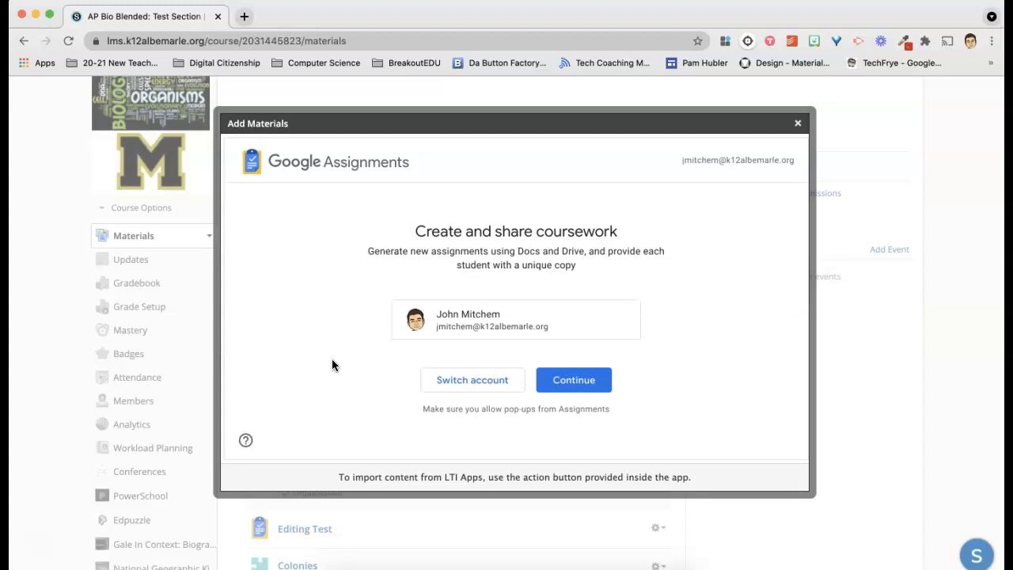
click(578, 384)
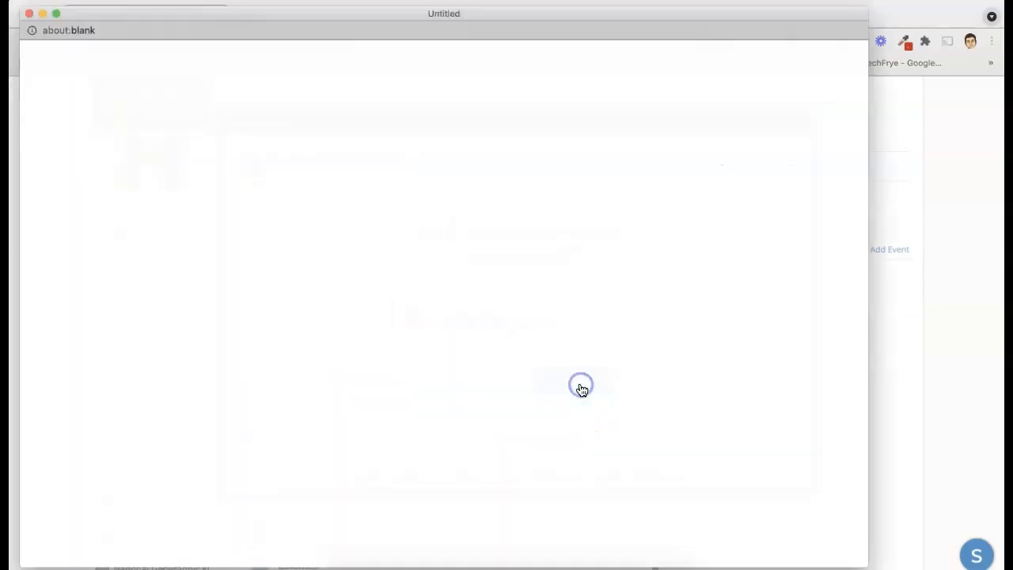
click(736, 282)
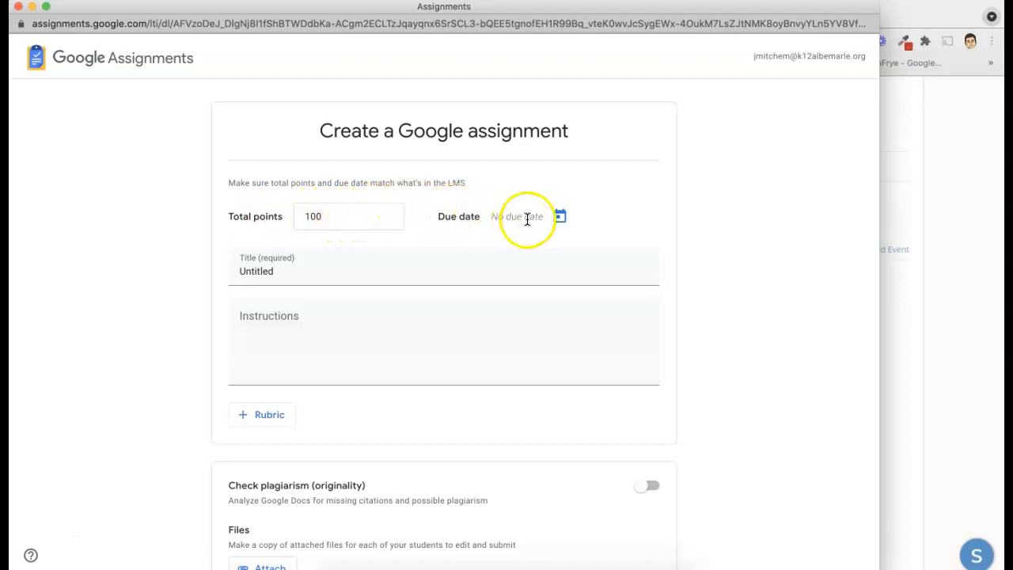
Replace the Google assignment's default title with "Test Assignment"
click(406, 277)
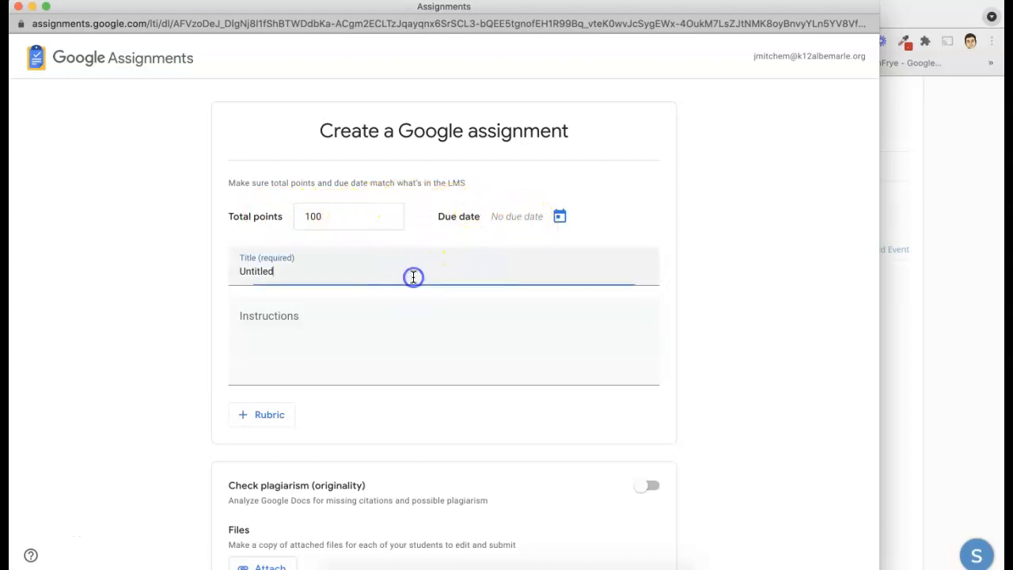
drag(406, 277, 138, 277)
text(Te)
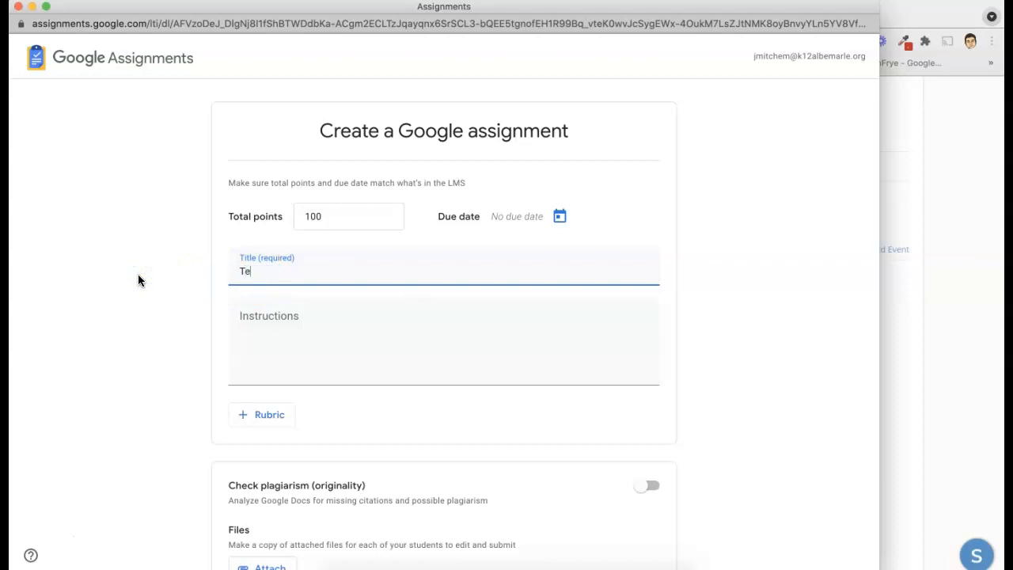
text(st Assignment)
Check the options for adding a rubric to the assignment, leaving the instructions blank
click(265, 326)
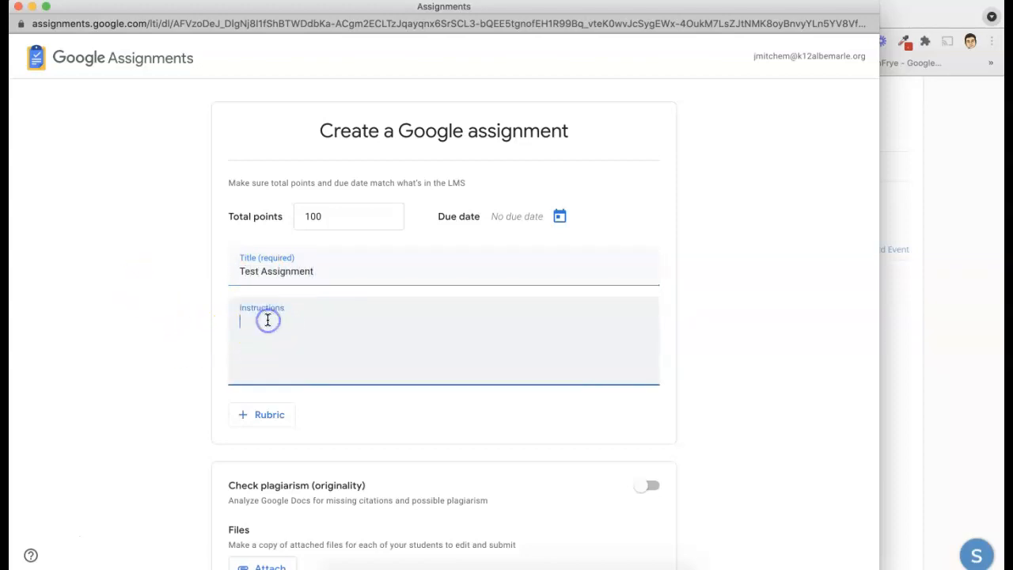
click(279, 414)
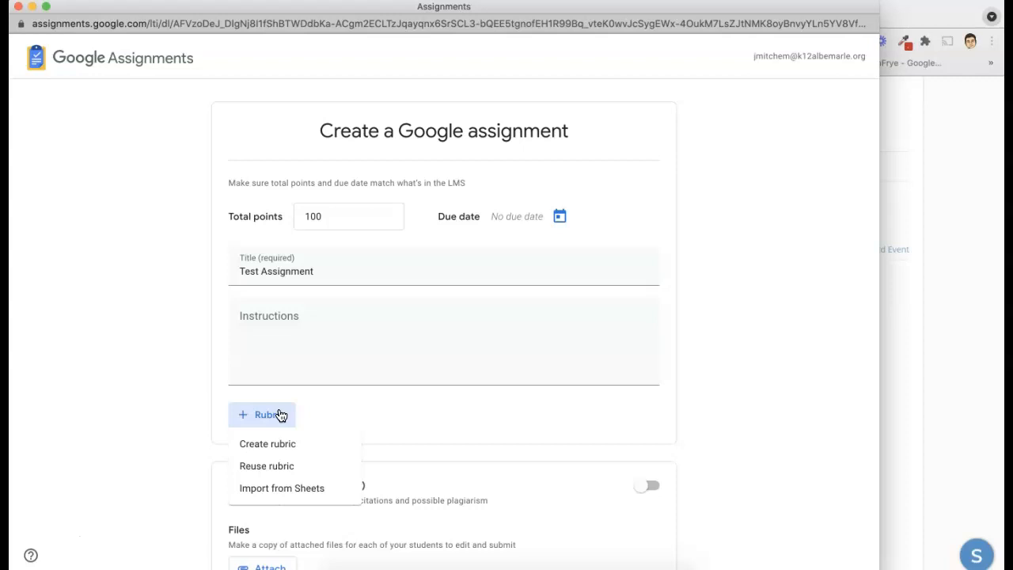
click(388, 410)
Attach the CATEC Talking Points PD presentation from My Drive to the assignment
scroll(388, 412, down, 3)
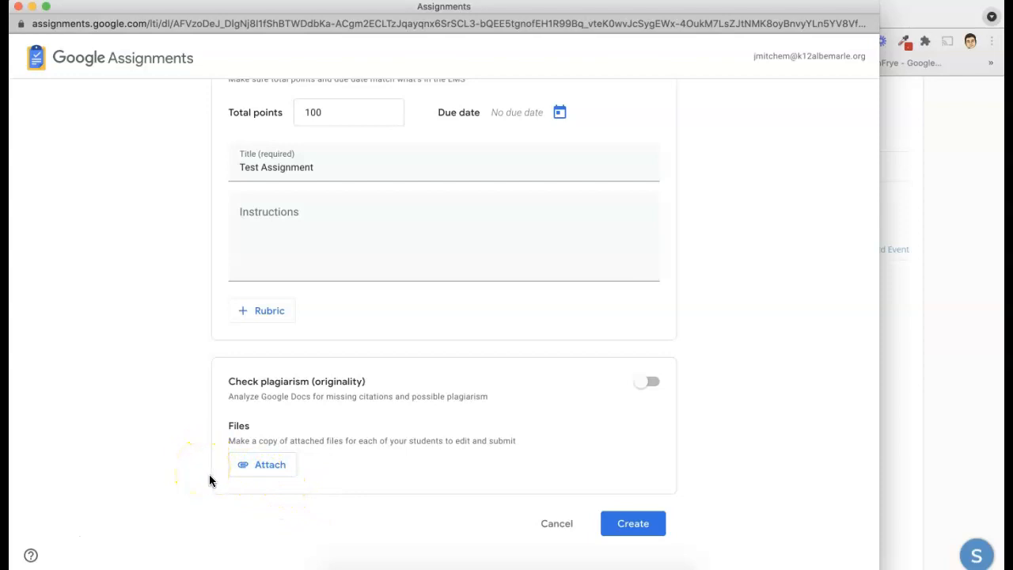
click(266, 467)
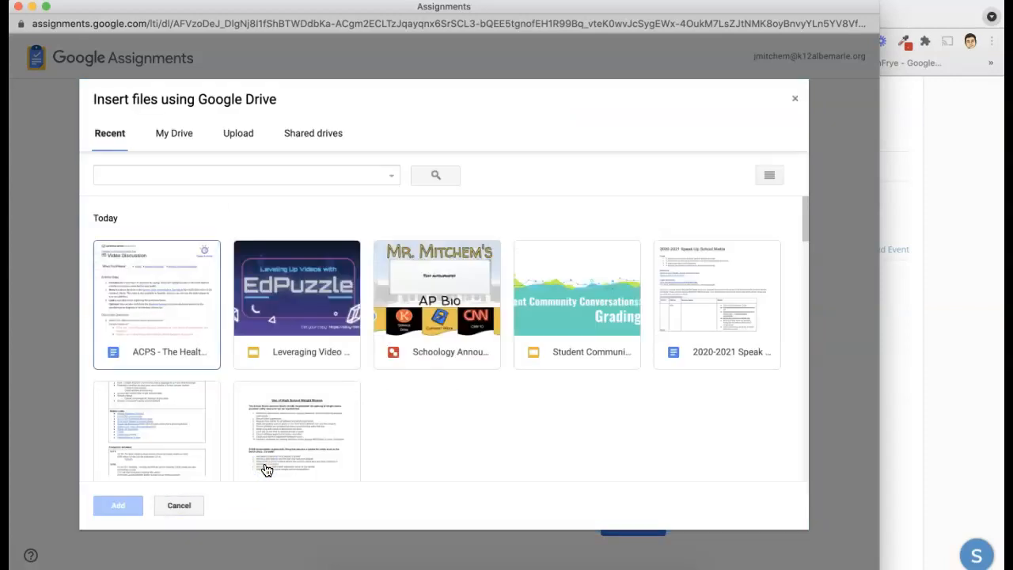
click(267, 410)
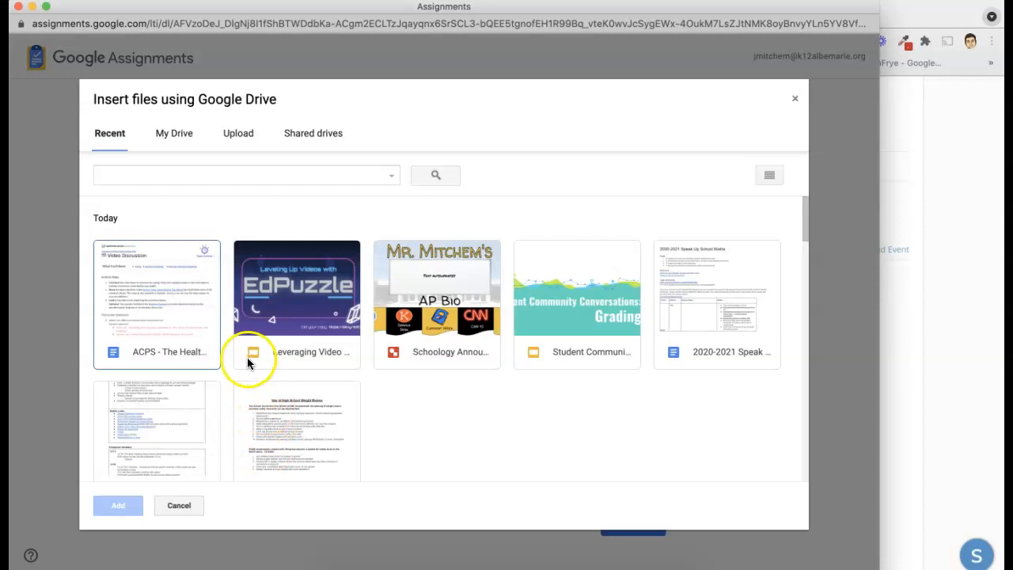
click(313, 137)
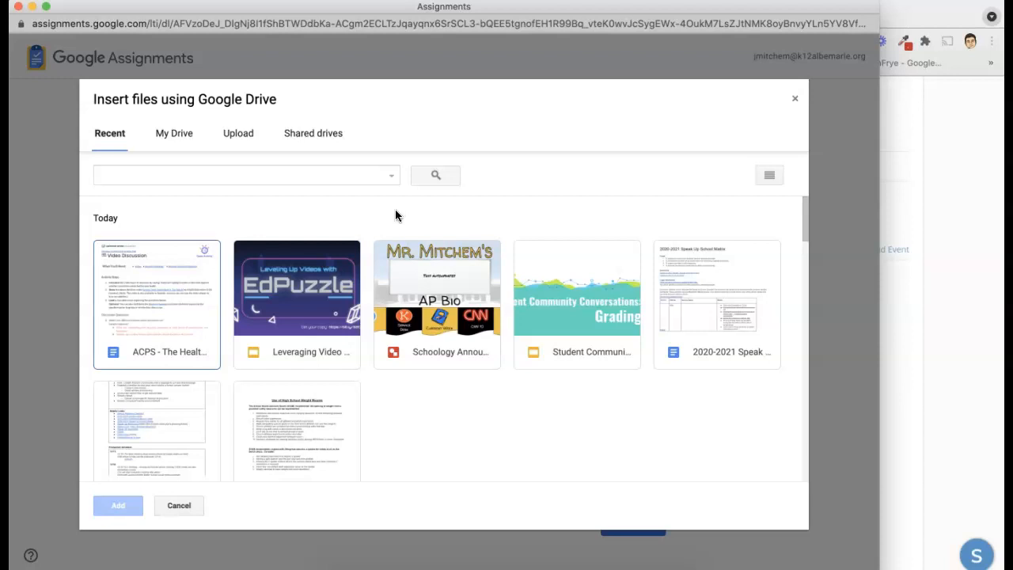
click(167, 136)
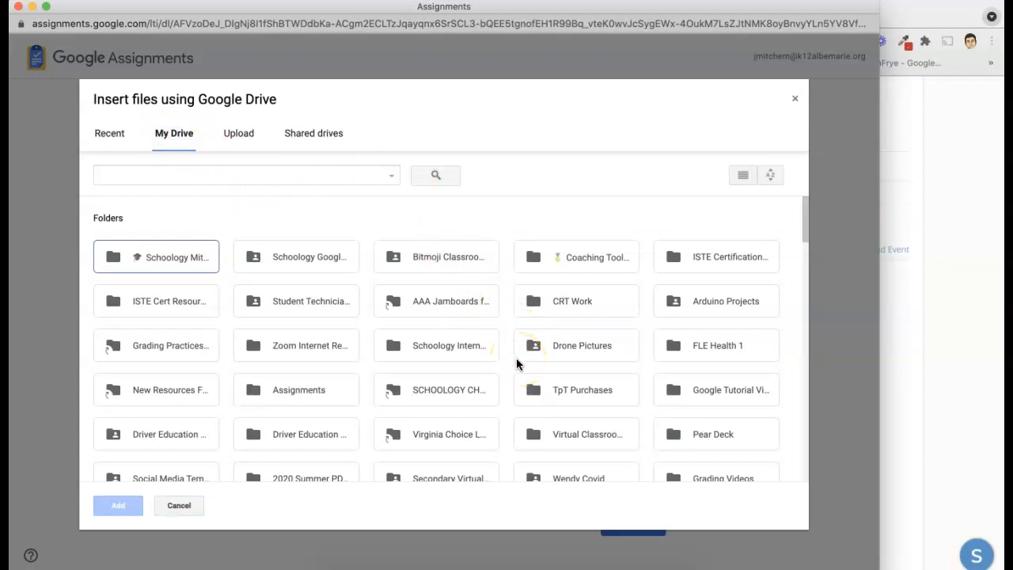
scroll(526, 344, down, 5)
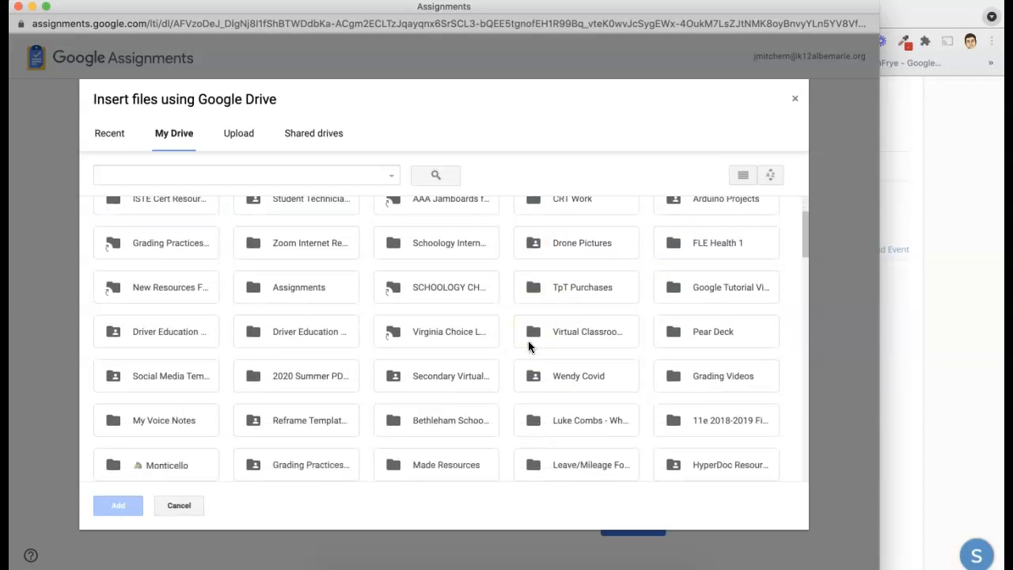
scroll(529, 347, down, 12)
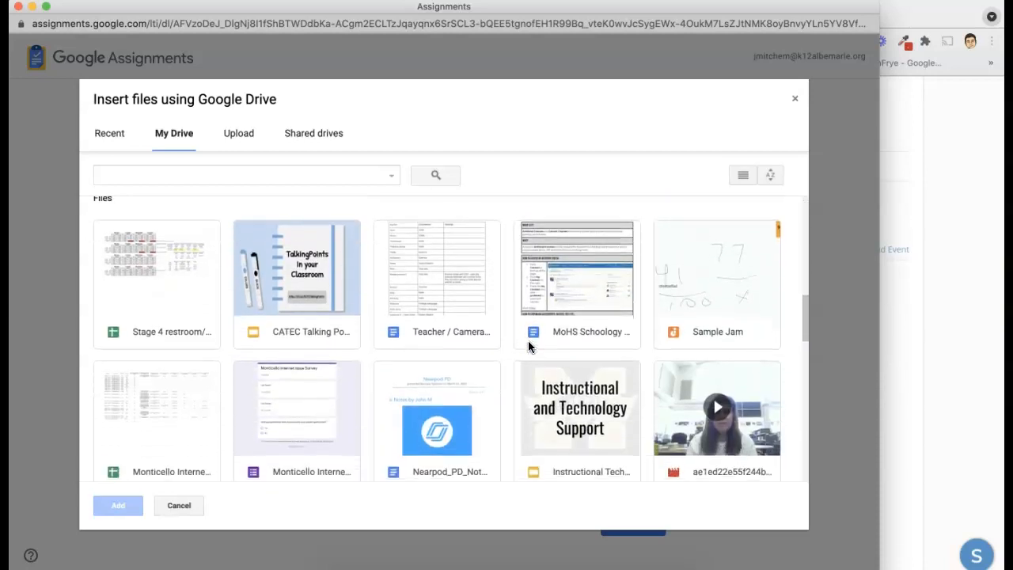
scroll(529, 346, down, 1)
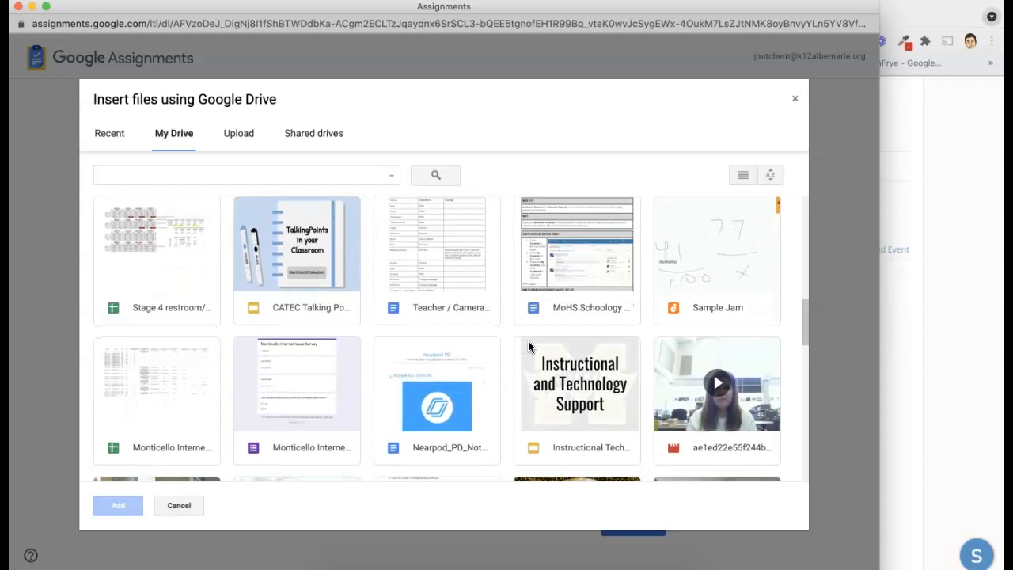
click(329, 261)
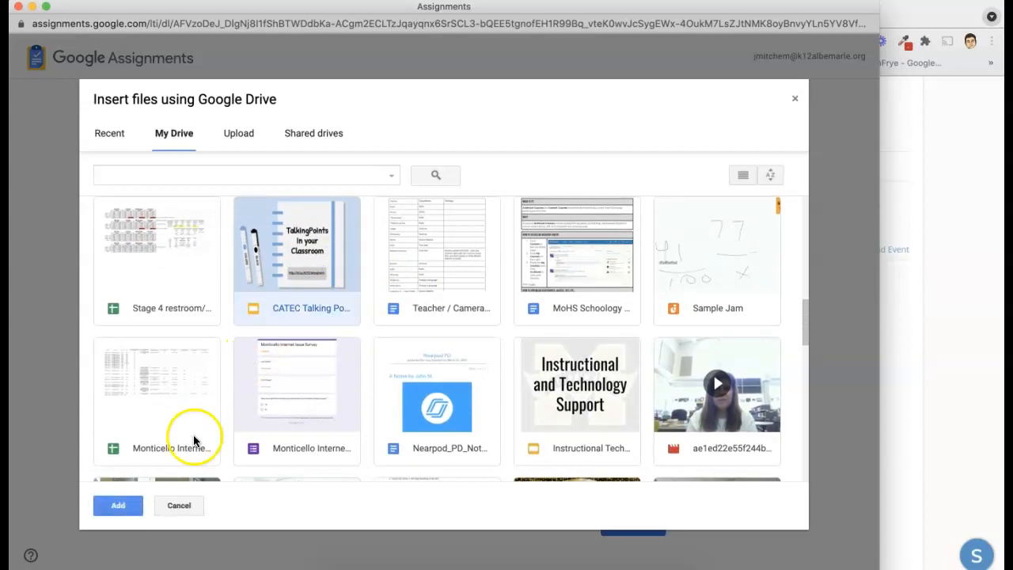
click(118, 505)
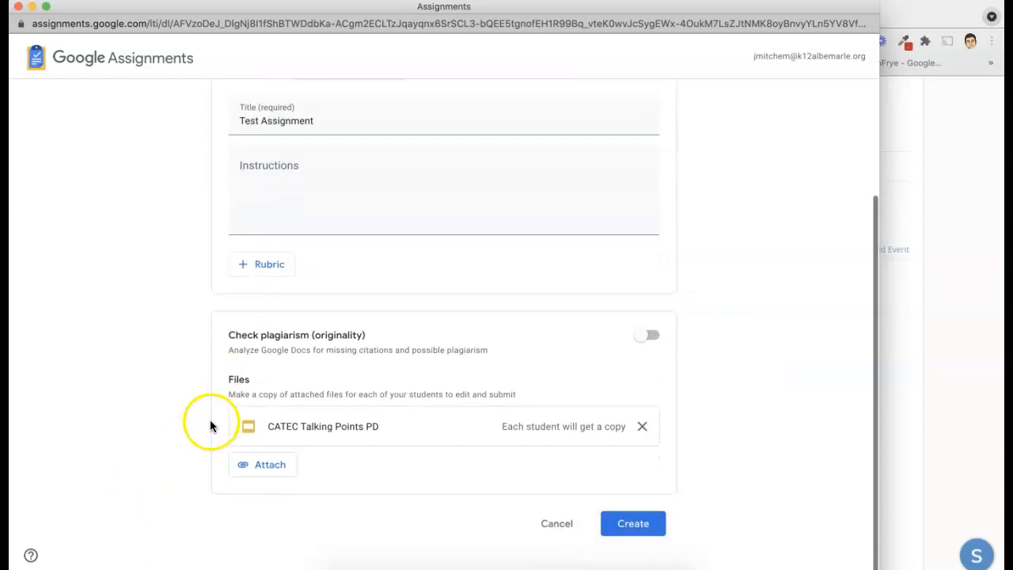
Attach the Faculty/Staff Banner drawing from My Drive as a second assignment file
click(258, 467)
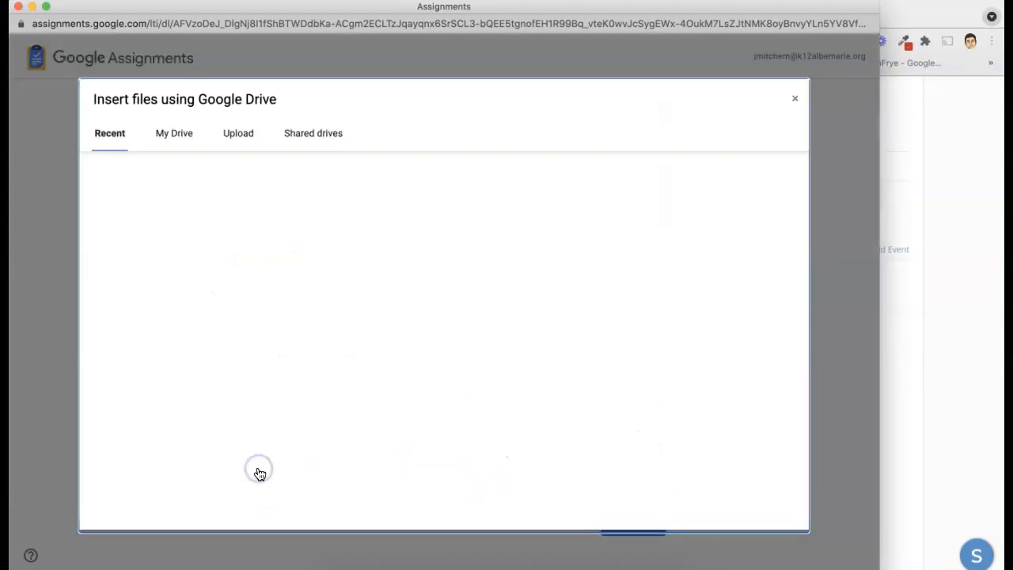
click(174, 133)
scroll(362, 353, down, 5)
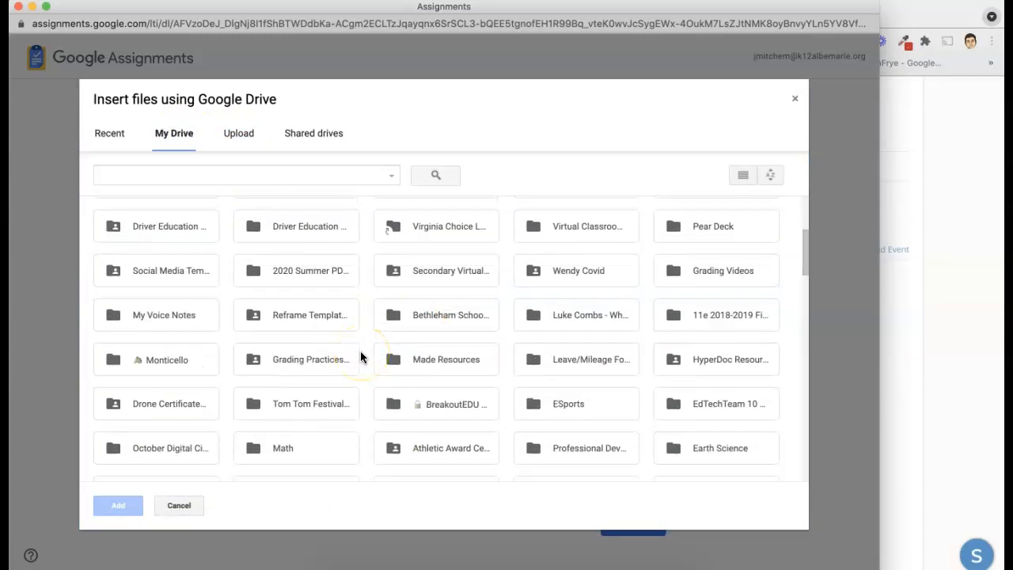
scroll(360, 358, down, 10)
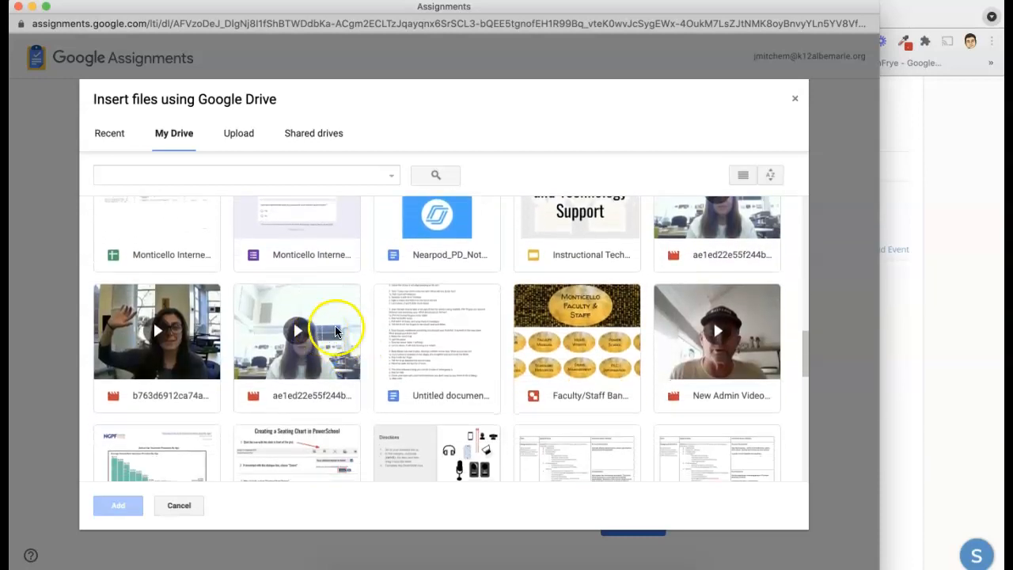
click(614, 337)
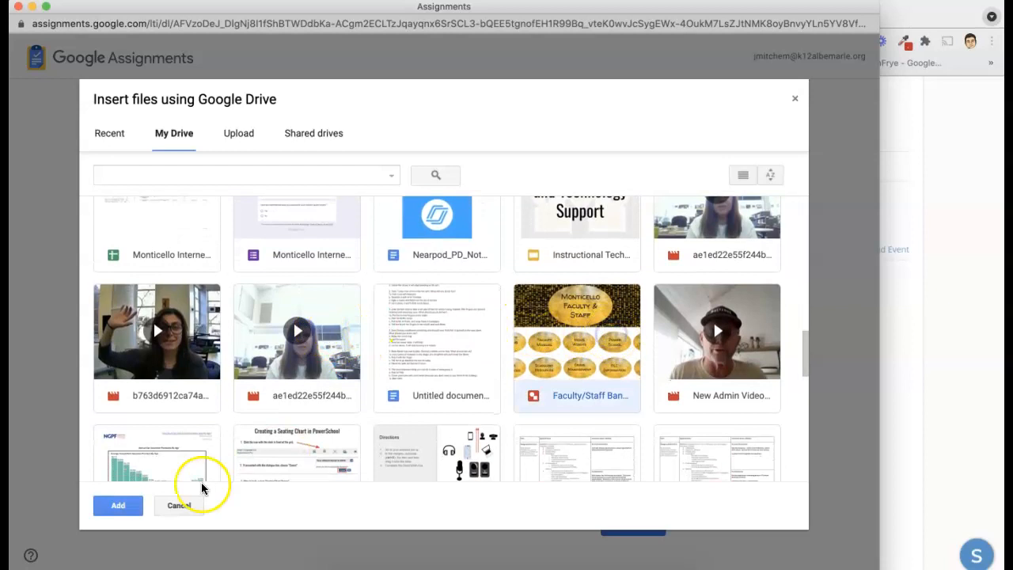
click(121, 505)
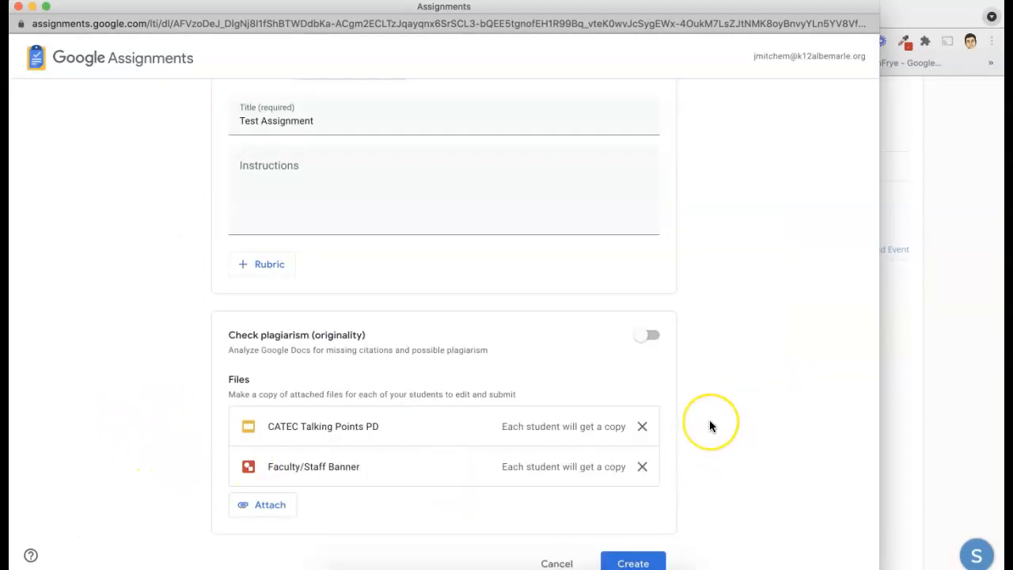
scroll(709, 421, down, 1)
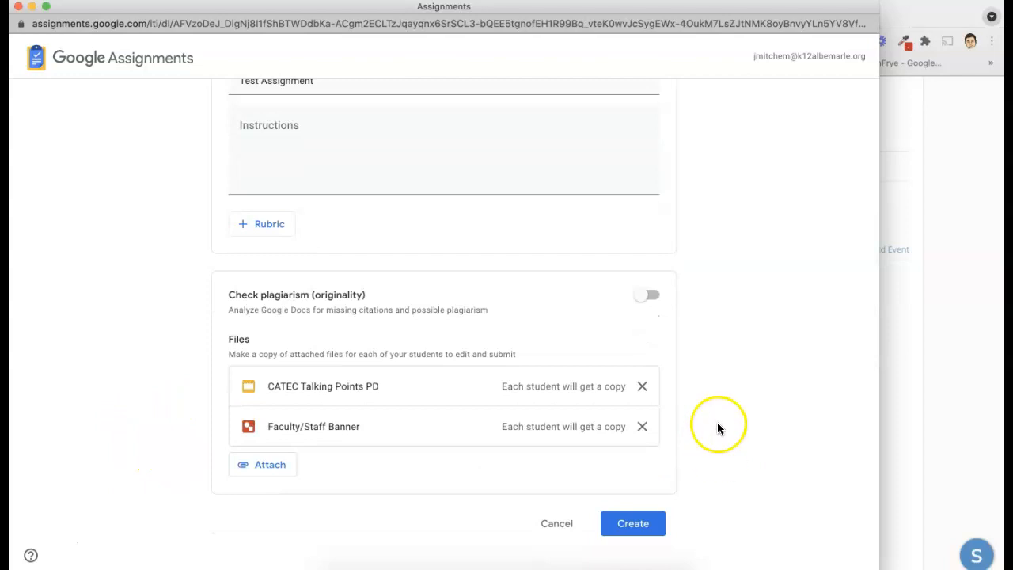
Create the Google assignment with the two attached Drive files
click(623, 524)
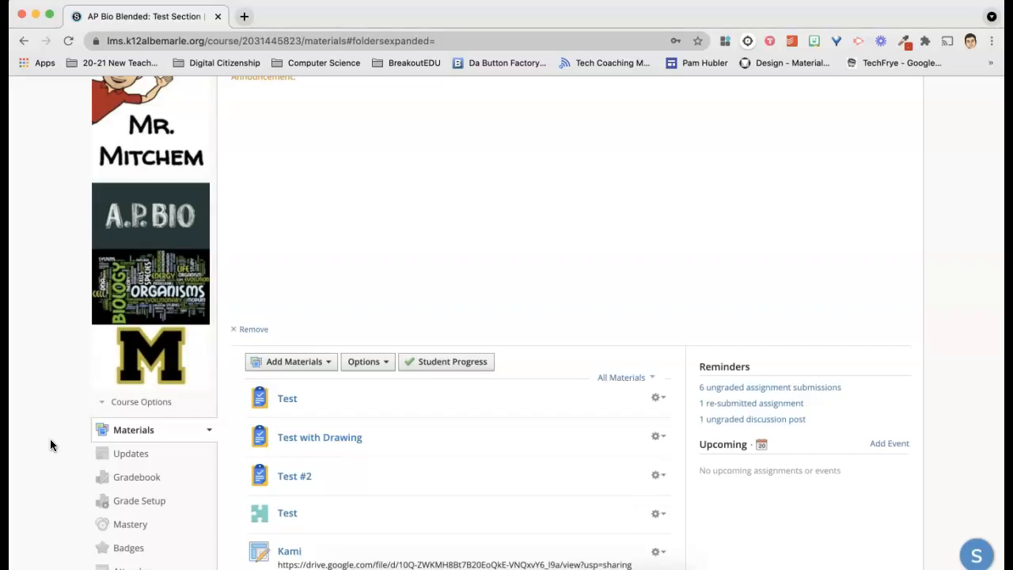
Edit the first Test assignment in the course materials, check its grading and due date options, and save it
click(665, 398)
click(670, 421)
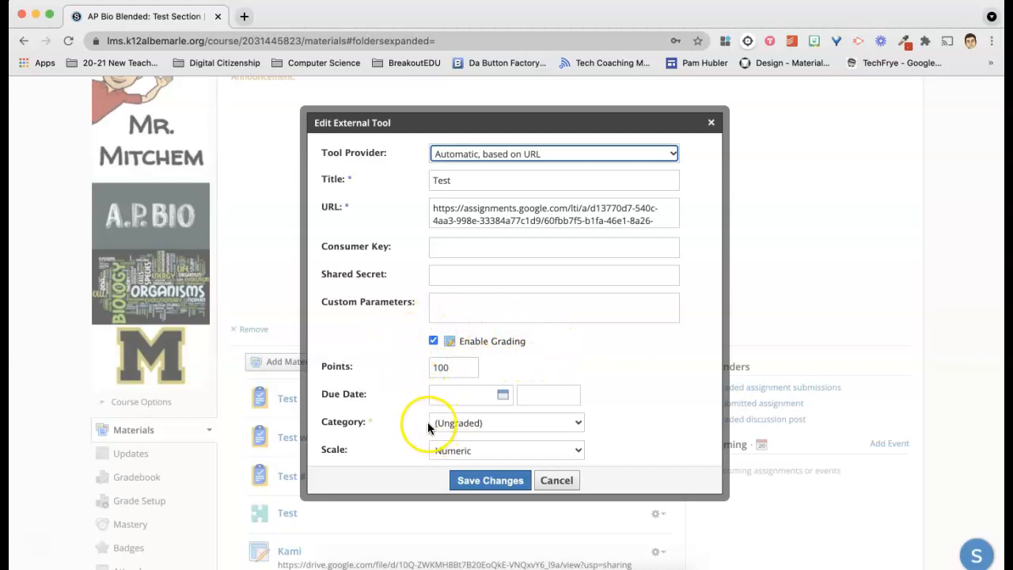
scroll(411, 428, down, 3)
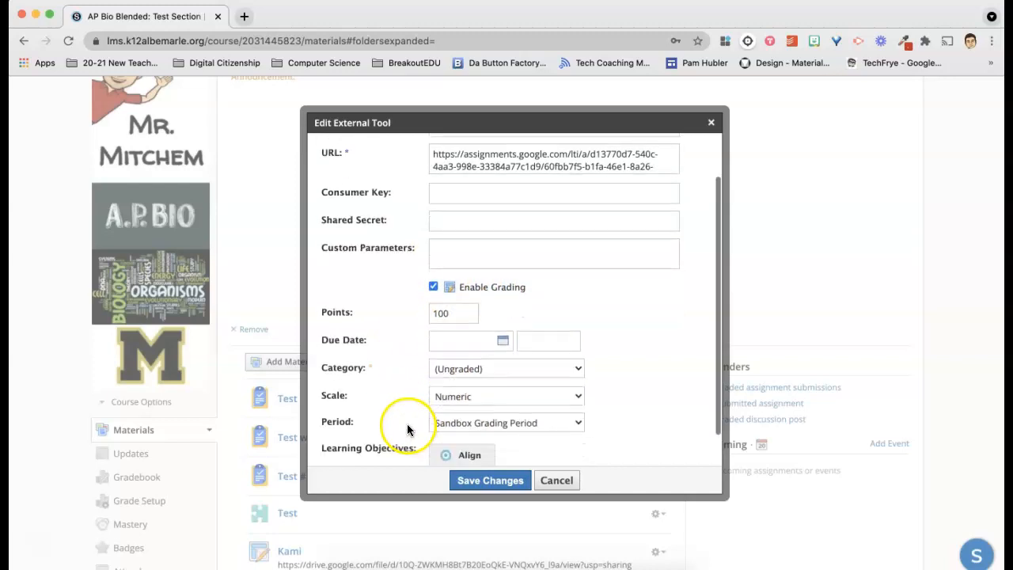
click(489, 480)
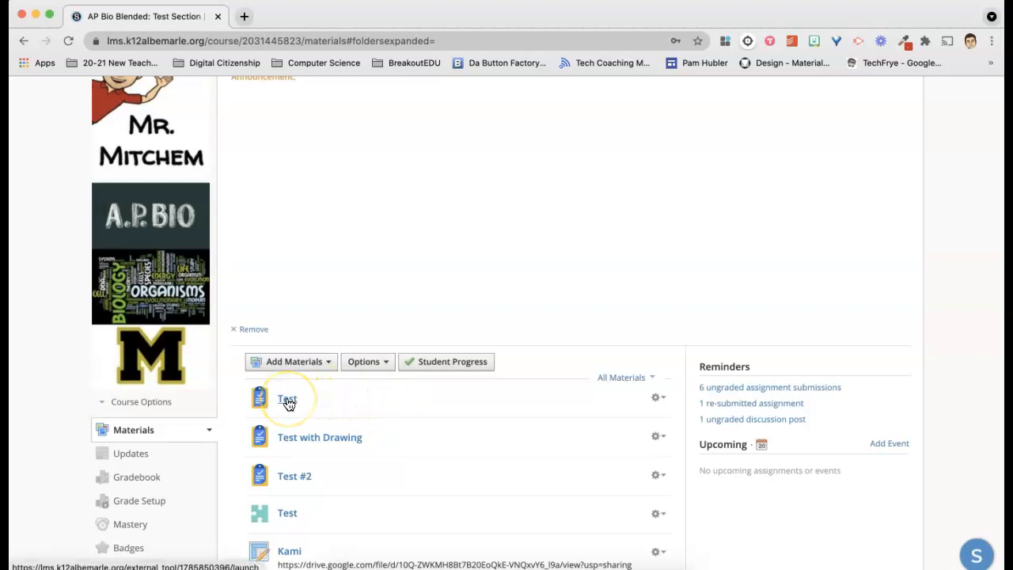
Open the first Test assignment and look over its points, due date, files and submission overview
click(288, 402)
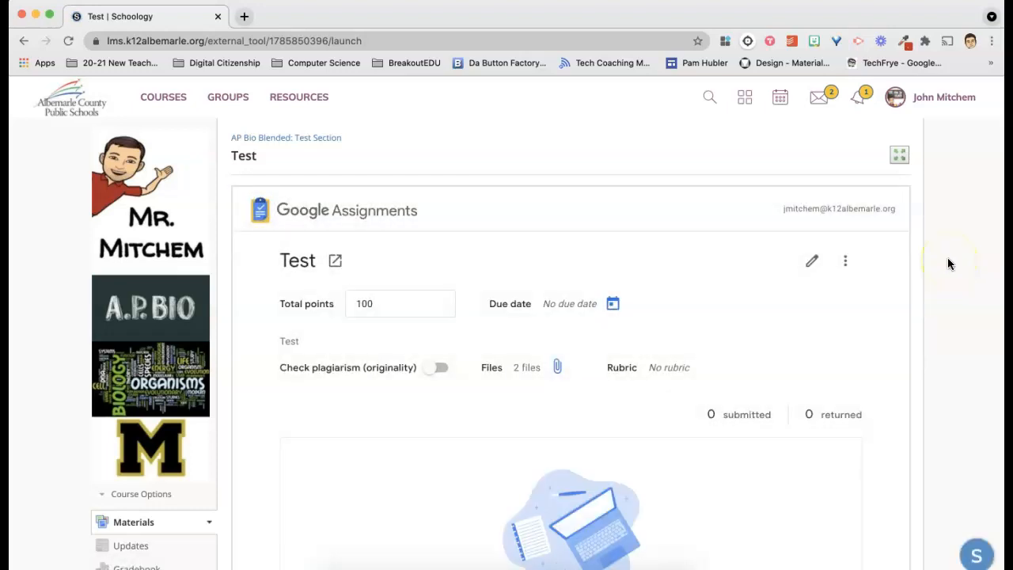
scroll(947, 261, down, 3)
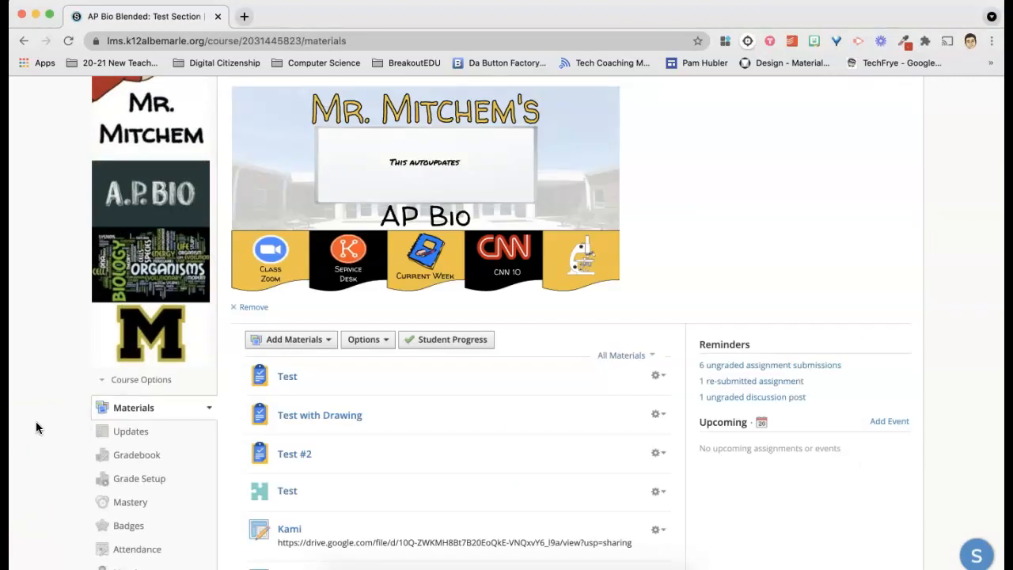
Open the first Test assignment from the course materials and bring up the submitted student's work for grading
click(290, 383)
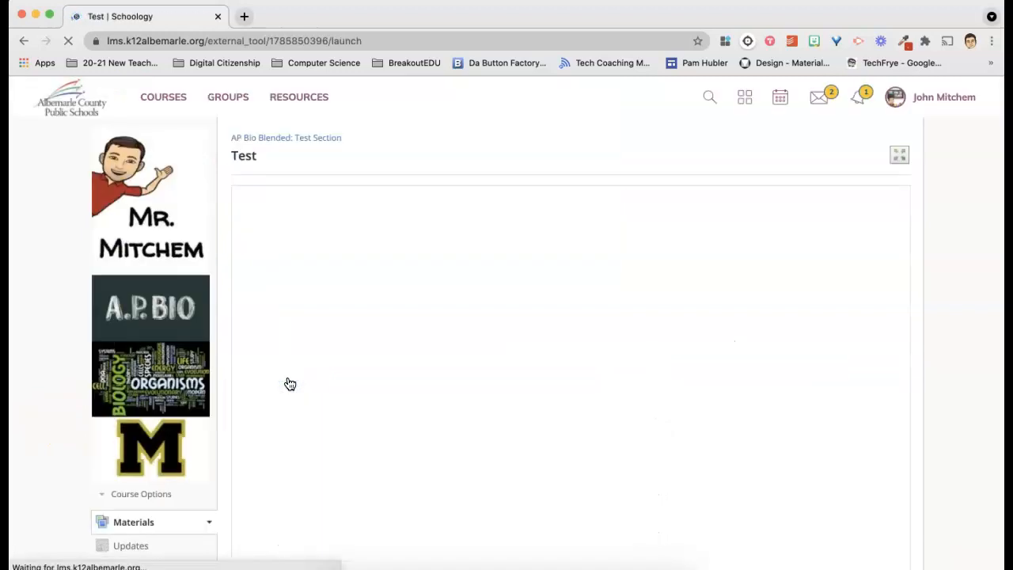
scroll(937, 324, down, 3)
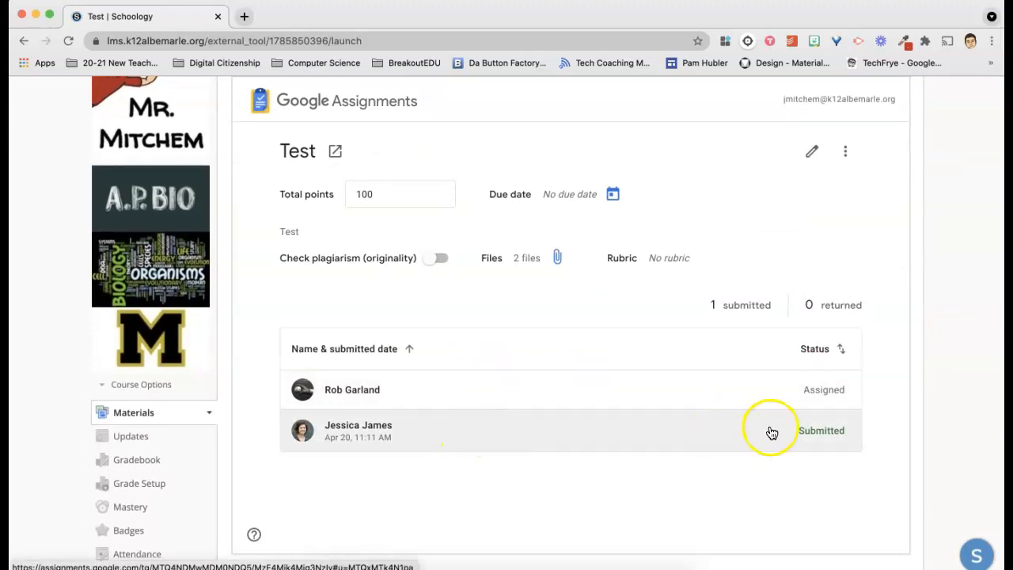
click(527, 441)
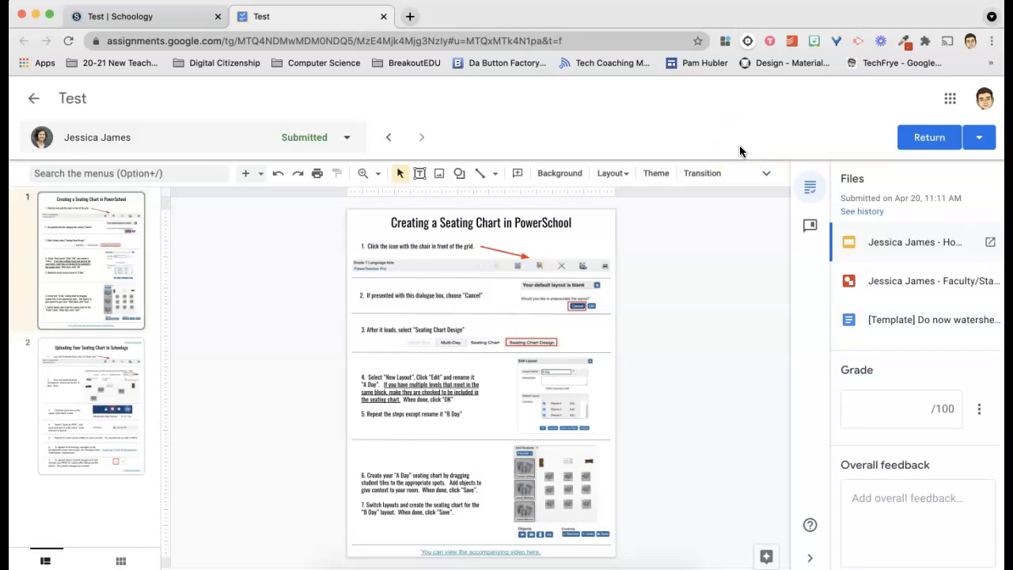
Look through the "[Template] Do now" document among the student's submitted files
click(882, 320)
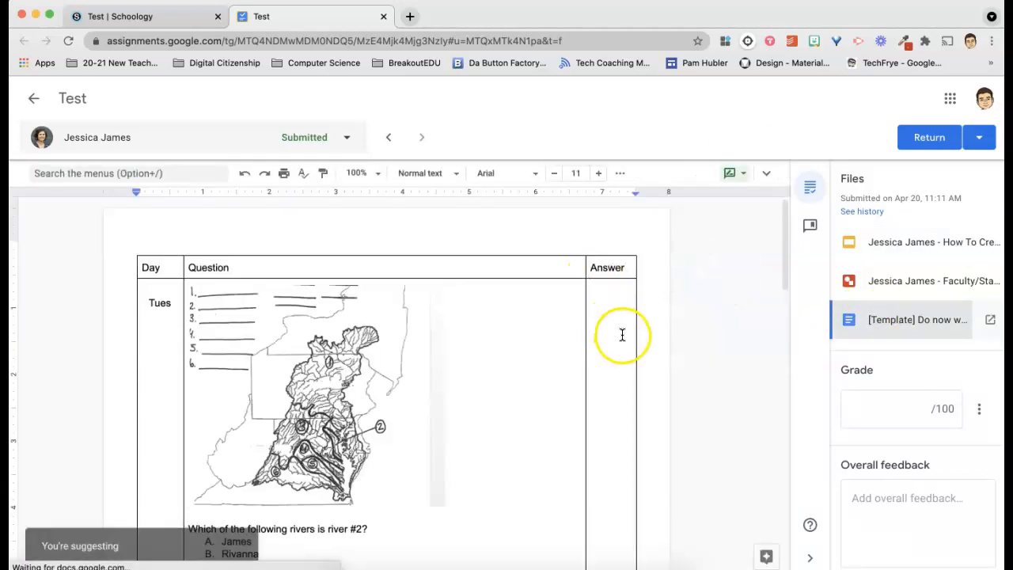
click(615, 343)
click(534, 306)
scroll(606, 355, down, 4)
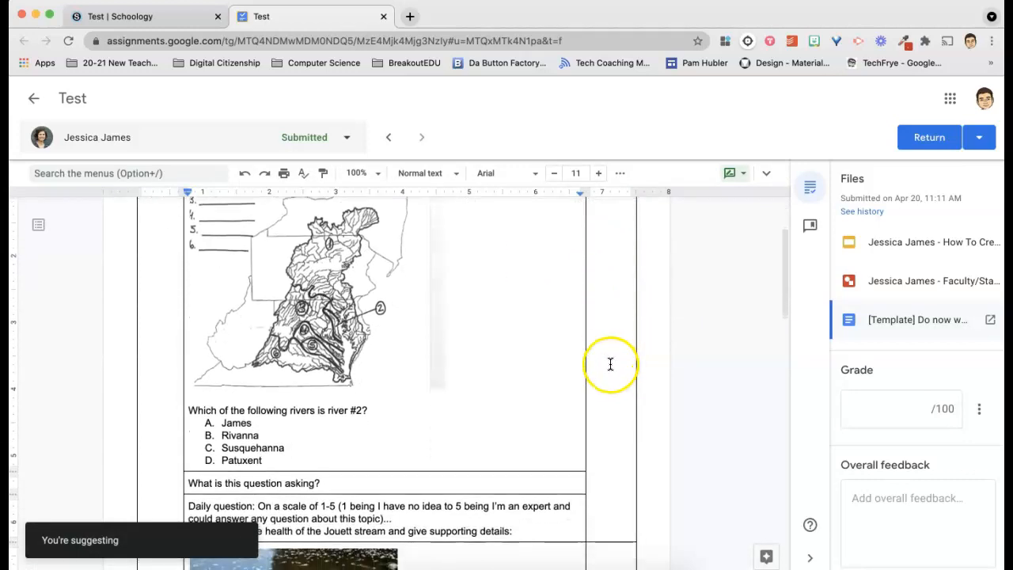
scroll(654, 362, up, 3)
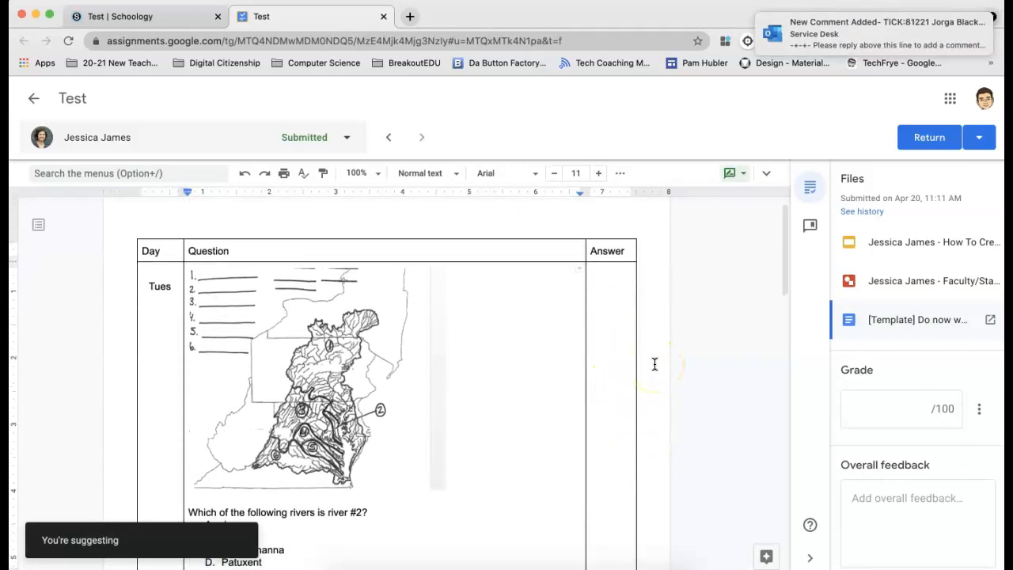
Grade the submission 100 out of 100 and enter the overall feedback "Great job! Keep it up!"
click(902, 418)
text(100)
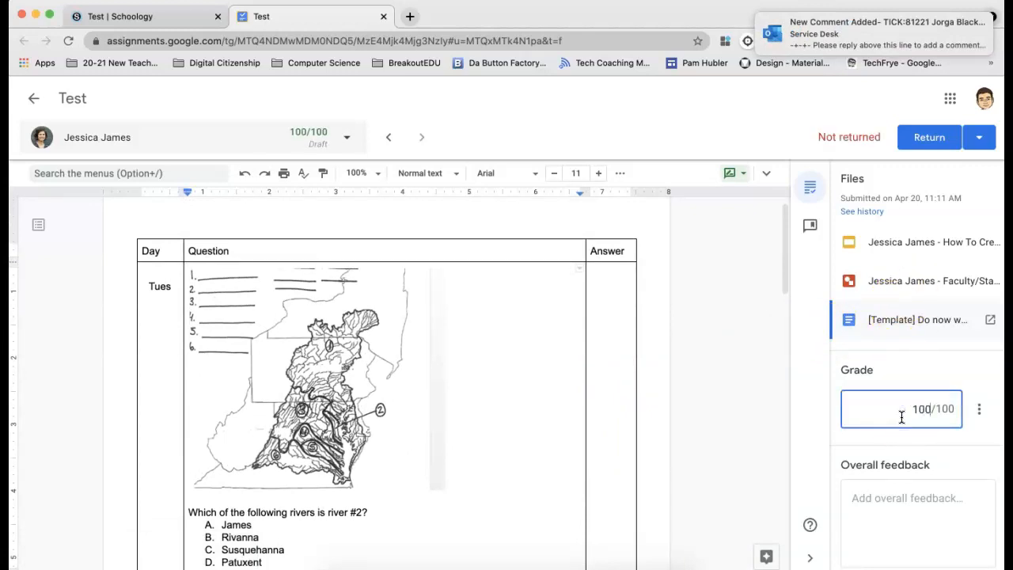
click(900, 505)
text(Great)
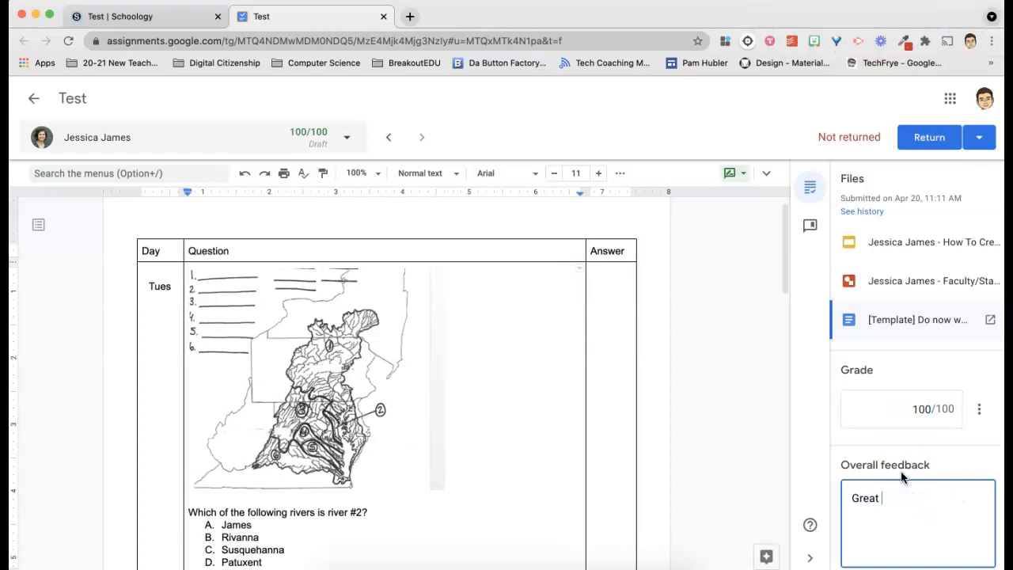
text( job!  Keep it up!)
scroll(870, 471, down, 1)
Return the graded work to the student, confirm it, and go back to the assignment's student list
click(929, 138)
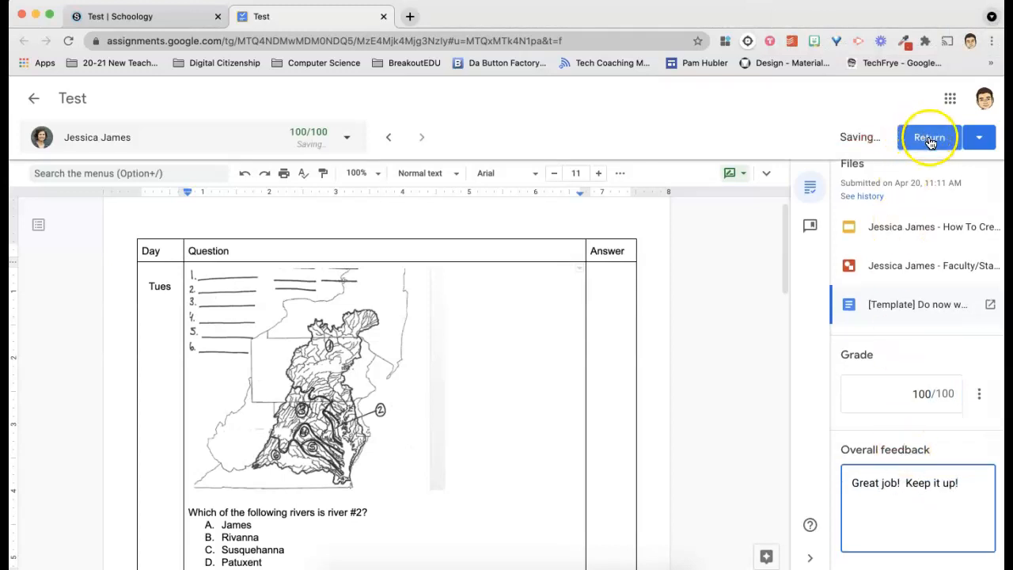
click(979, 136)
click(886, 164)
click(611, 378)
click(34, 101)
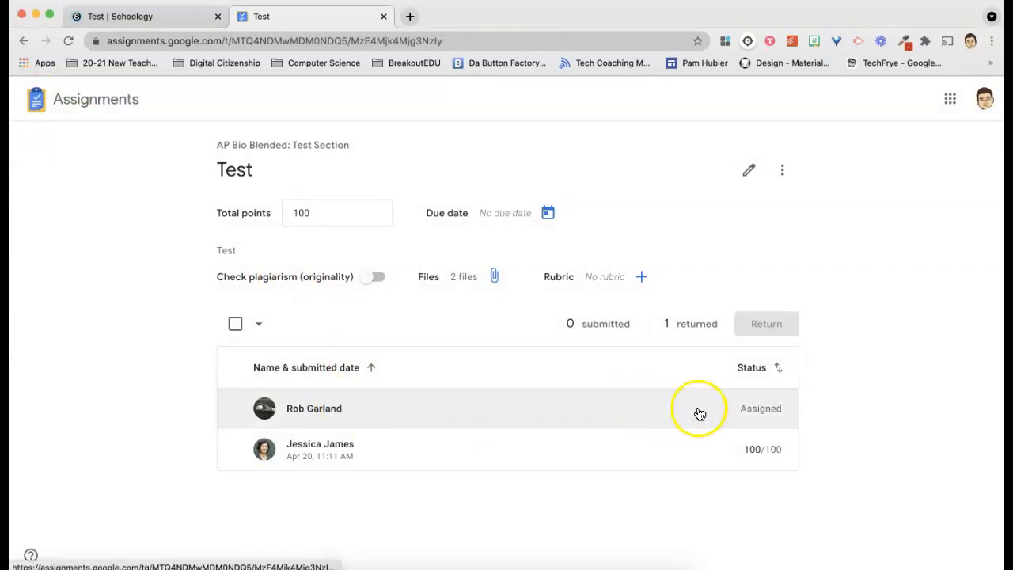
Examine the seating chart presentation of the student whose work is still assigned, and return to the student list
click(407, 427)
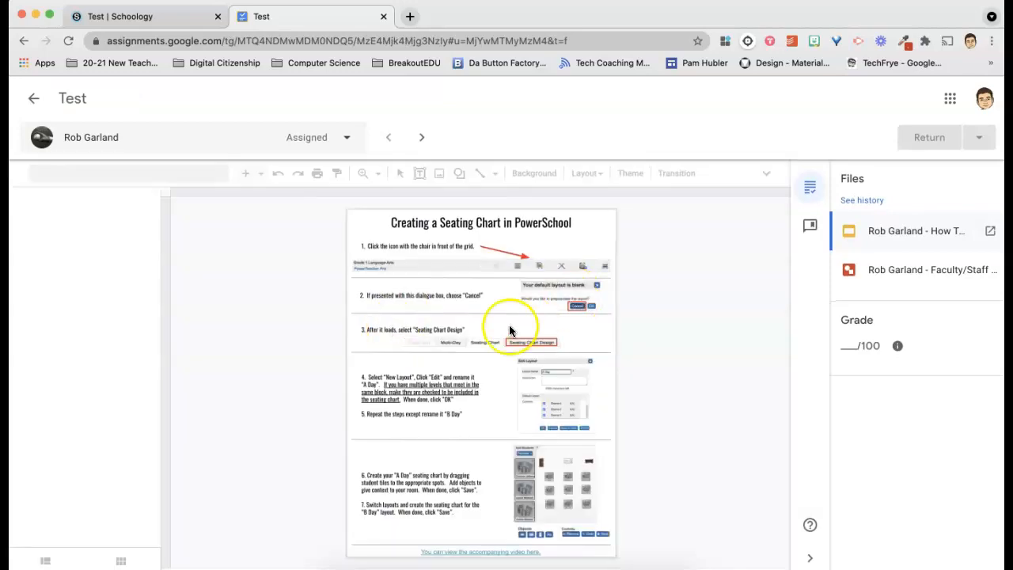
click(63, 426)
click(52, 283)
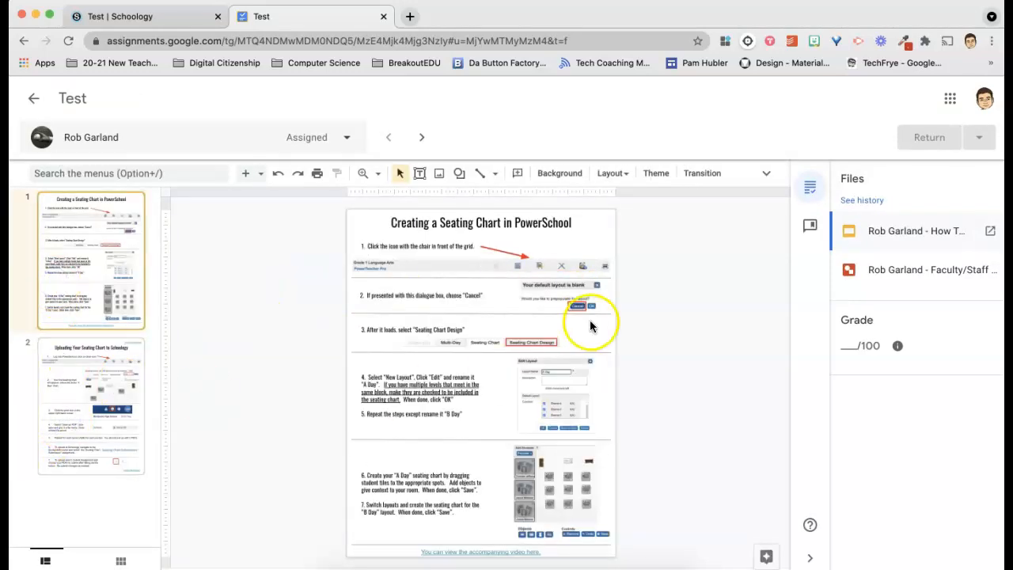
click(904, 270)
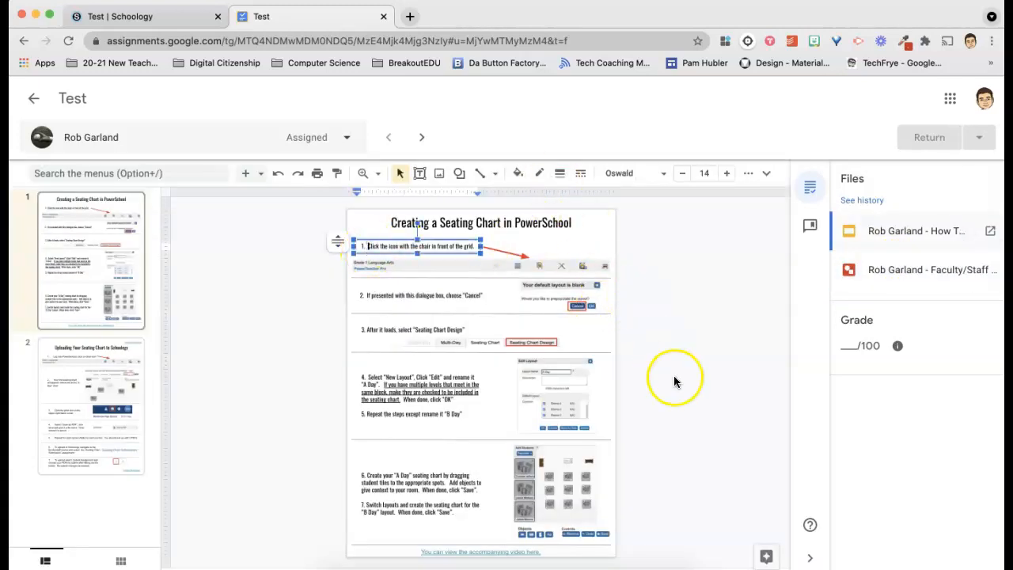
click(689, 269)
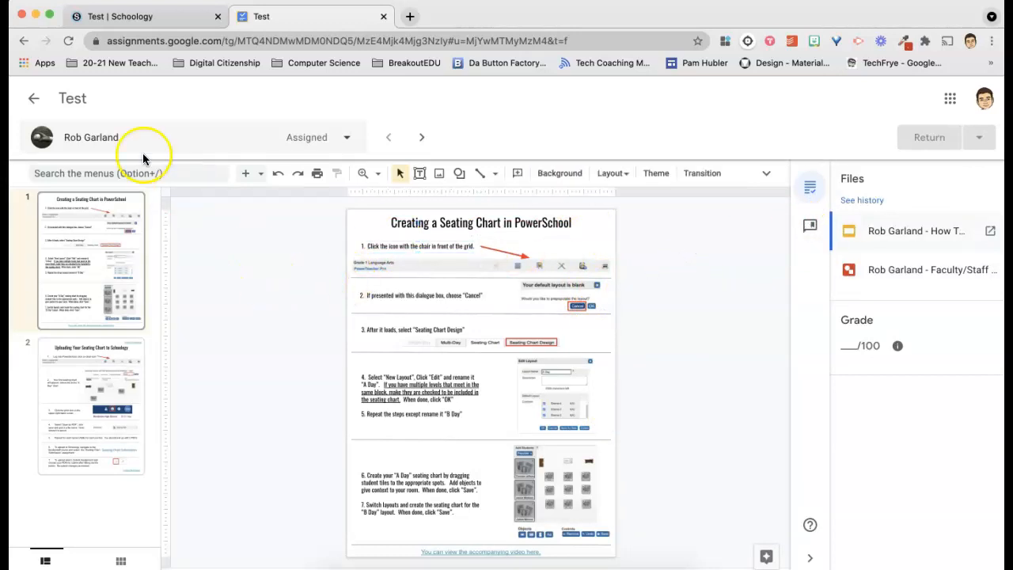
click(35, 103)
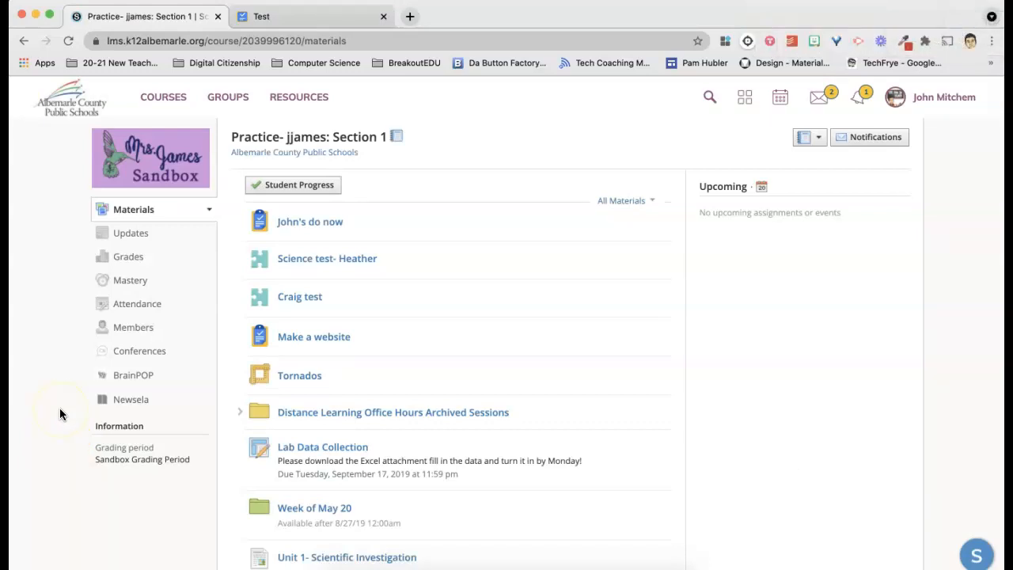
Open the do now assignment in the practice course as a student and link the Google account to Assignments
click(316, 226)
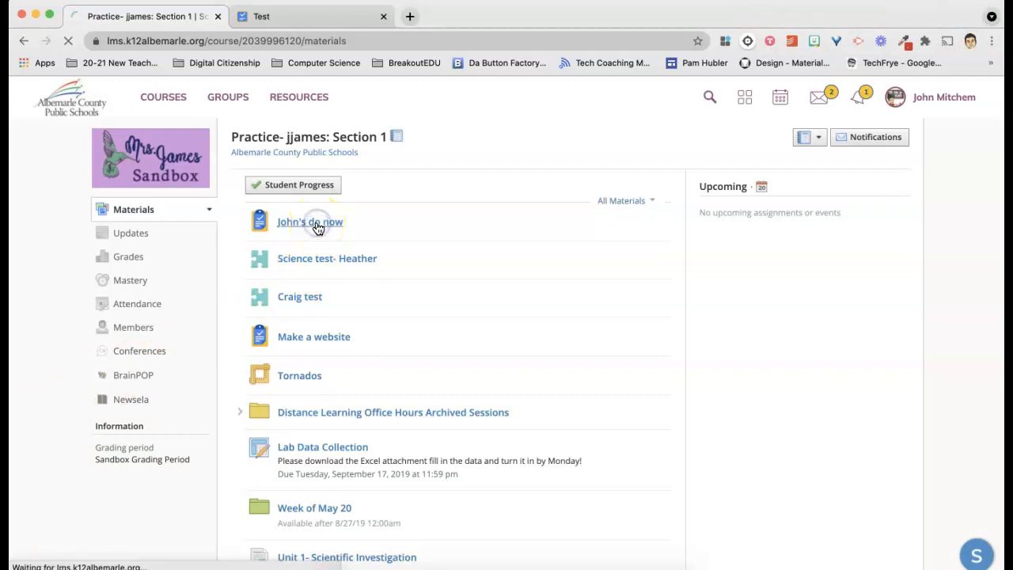
scroll(788, 340, down, 2)
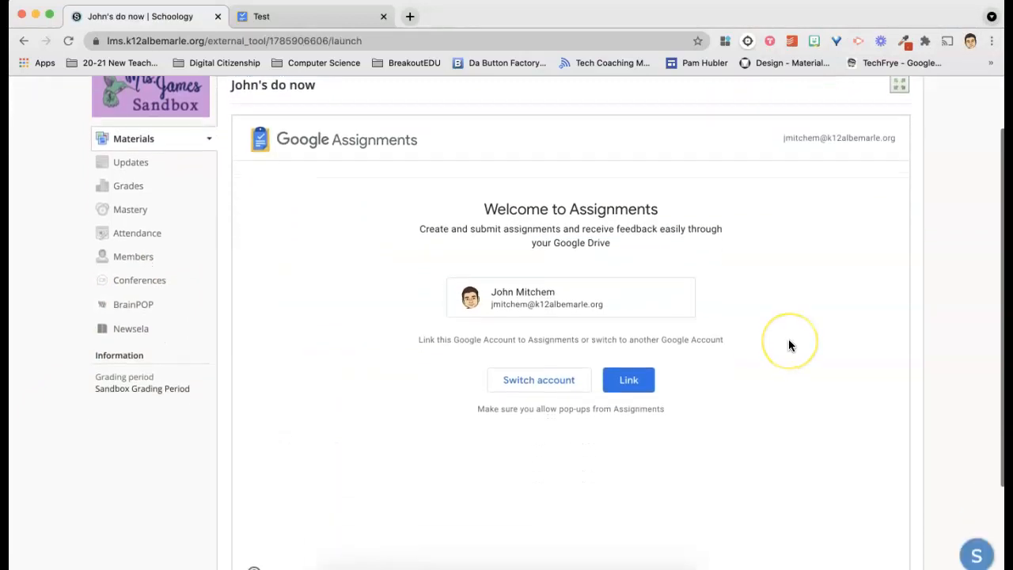
scroll(788, 341, up, 1)
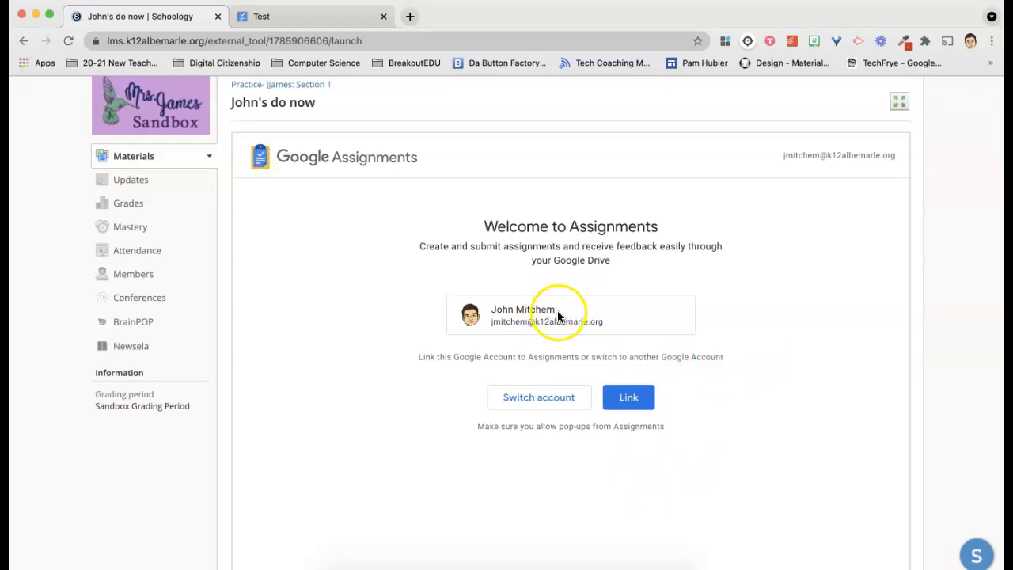
click(628, 393)
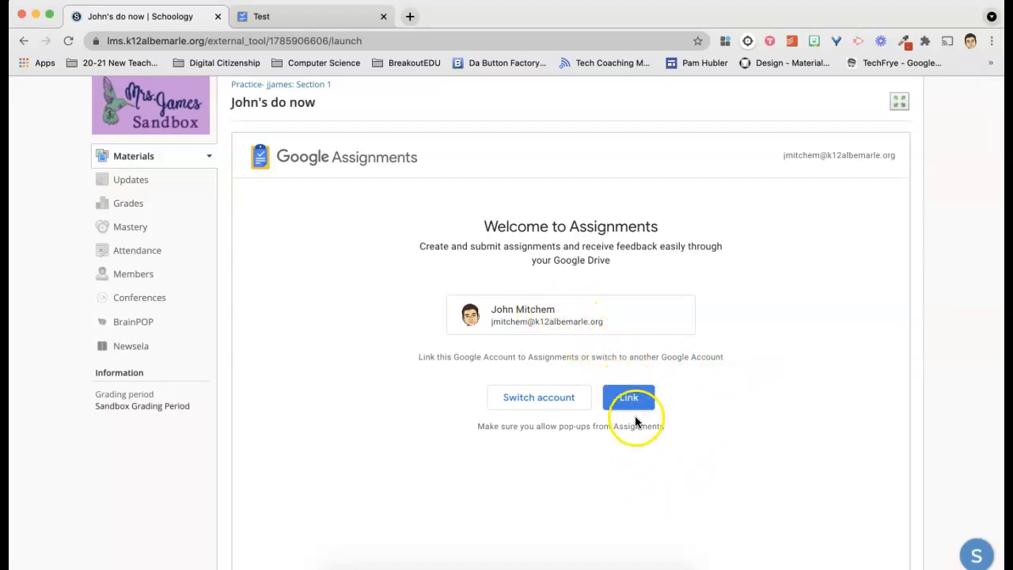
click(630, 403)
click(632, 405)
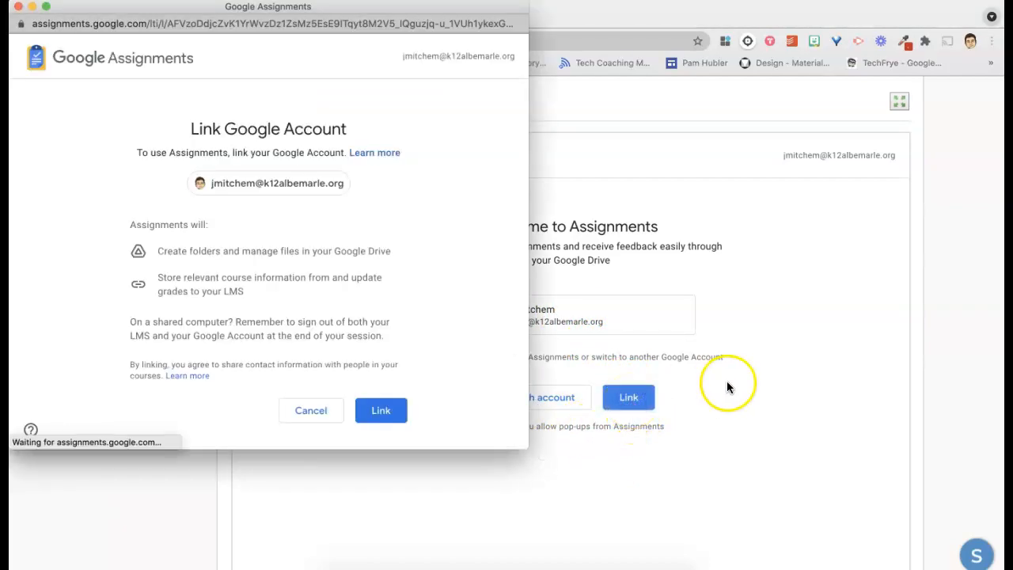
click(380, 409)
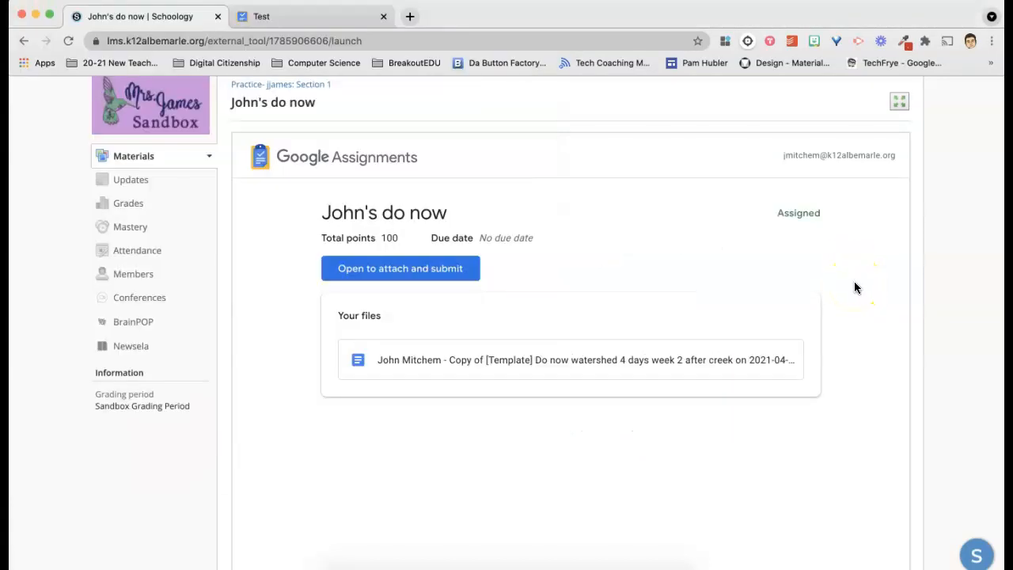
Open the attached do now watershed document and make answer A, James, bold and underlined under the river #2 question
click(470, 368)
click(466, 329)
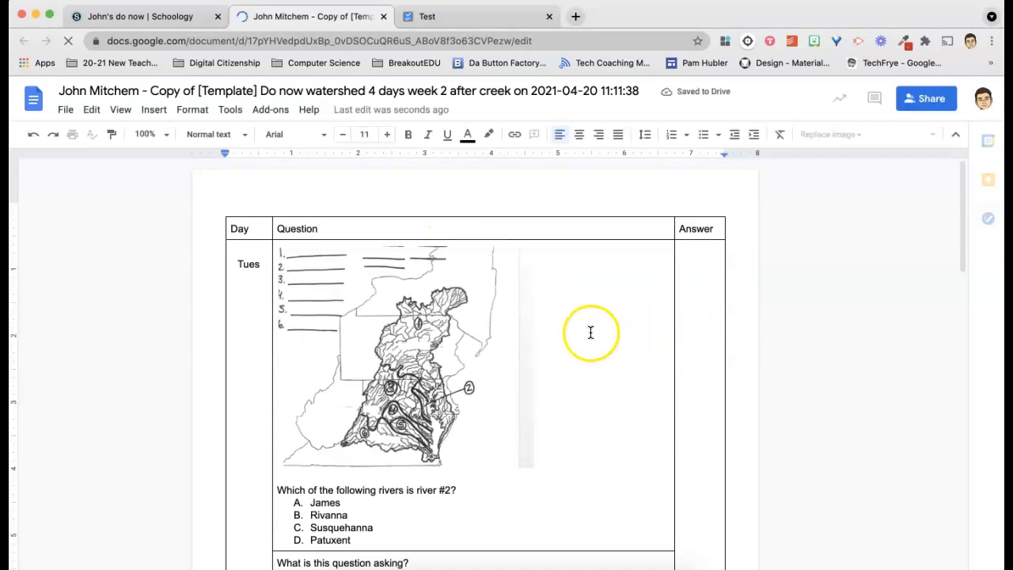
scroll(577, 364, down, 2)
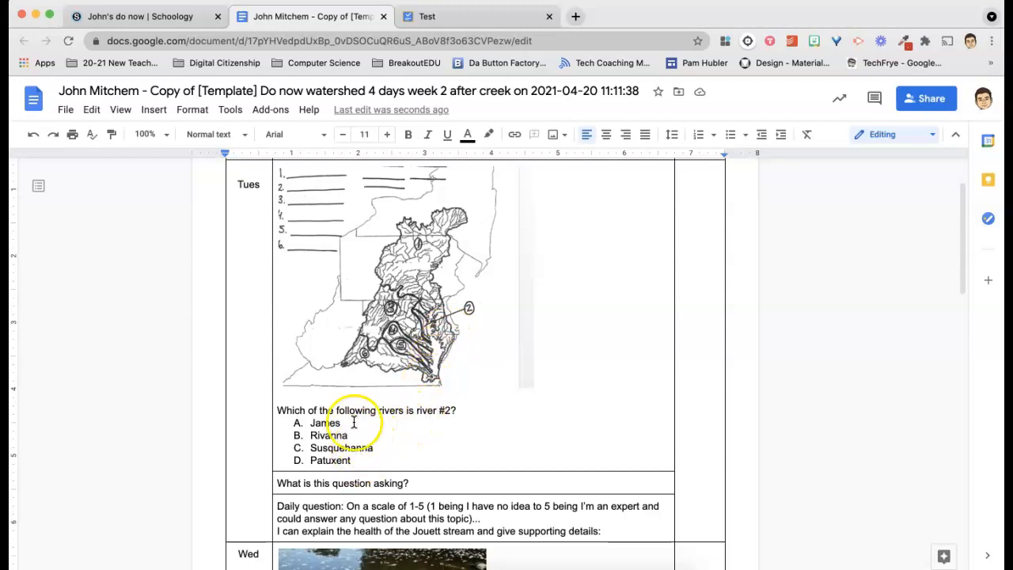
double_click(309, 424)
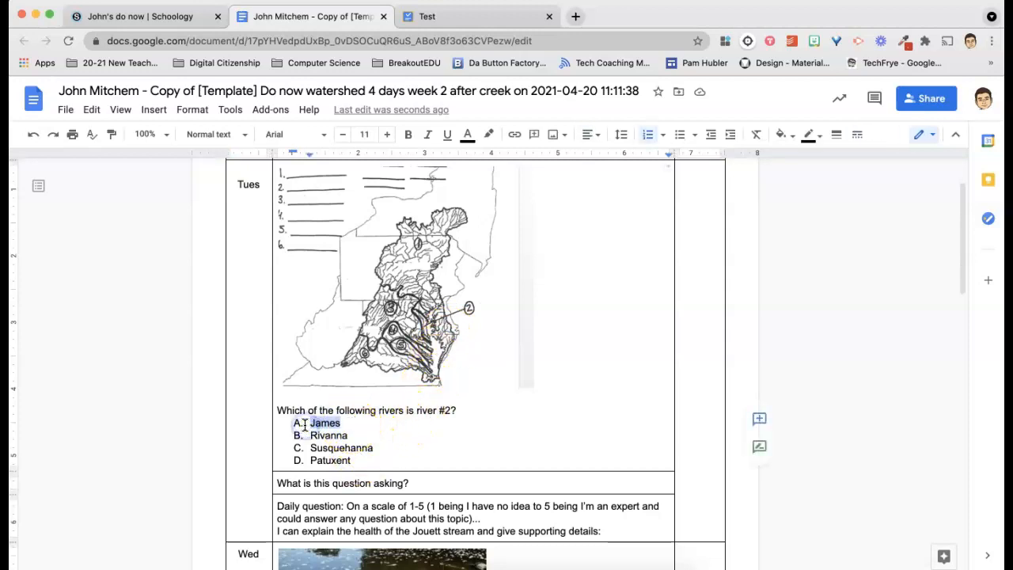
key(super+b)
scroll(459, 436, down, 3)
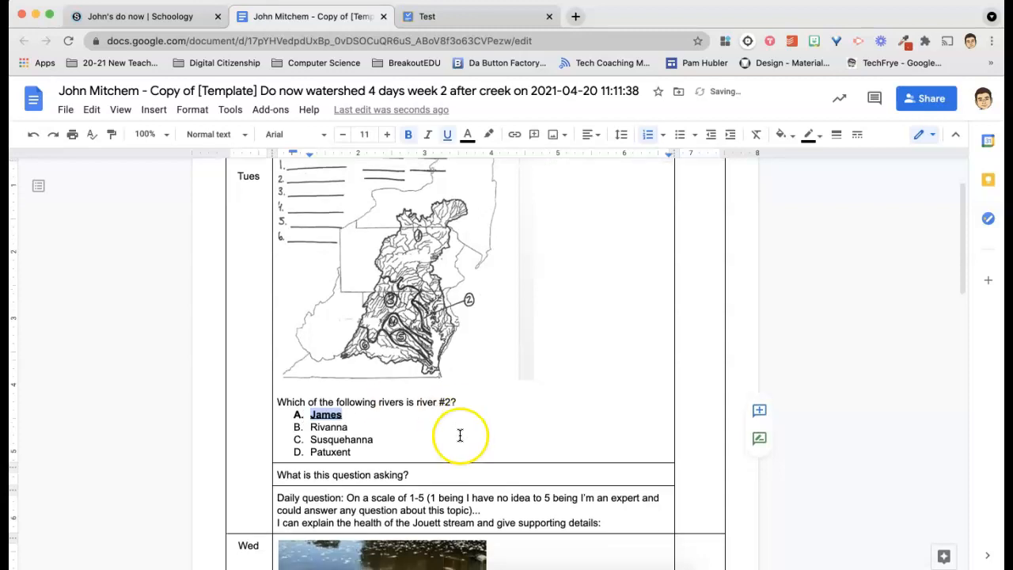
click(467, 361)
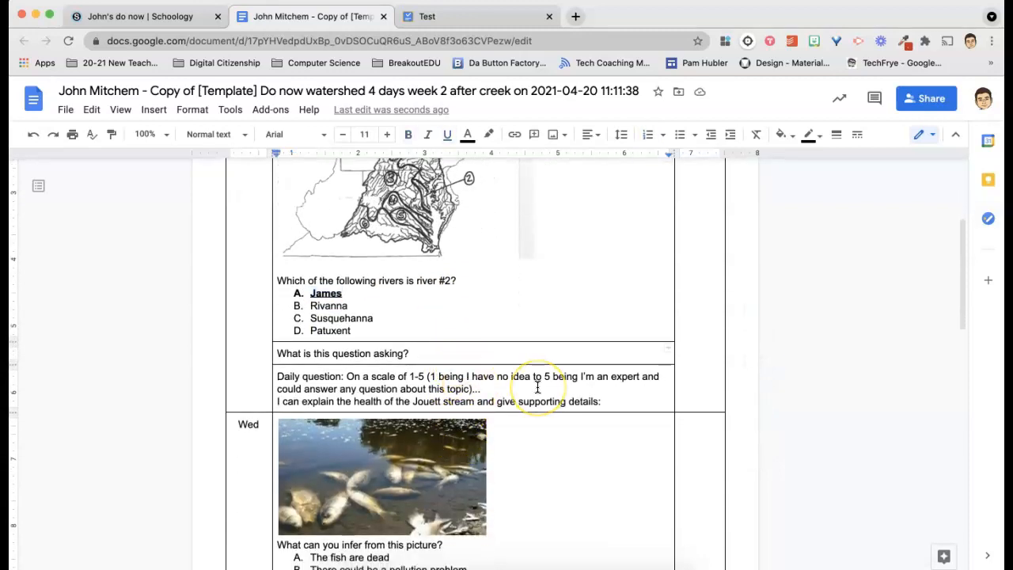
click(606, 389)
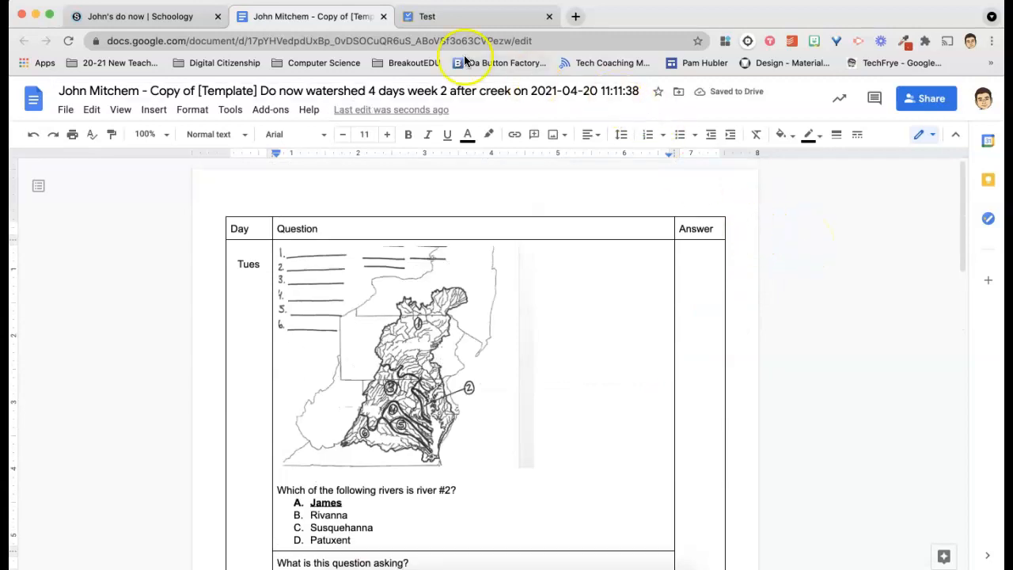
Close the document, then add the CATEC Talking Points PD presentation from Drive to the do now assignment and submit the work
click(381, 16)
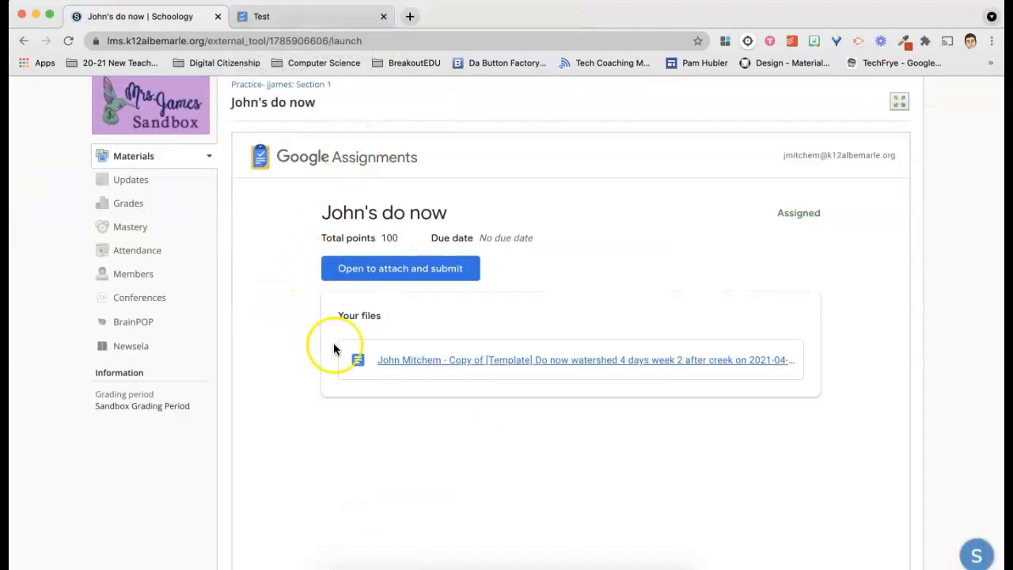
click(426, 265)
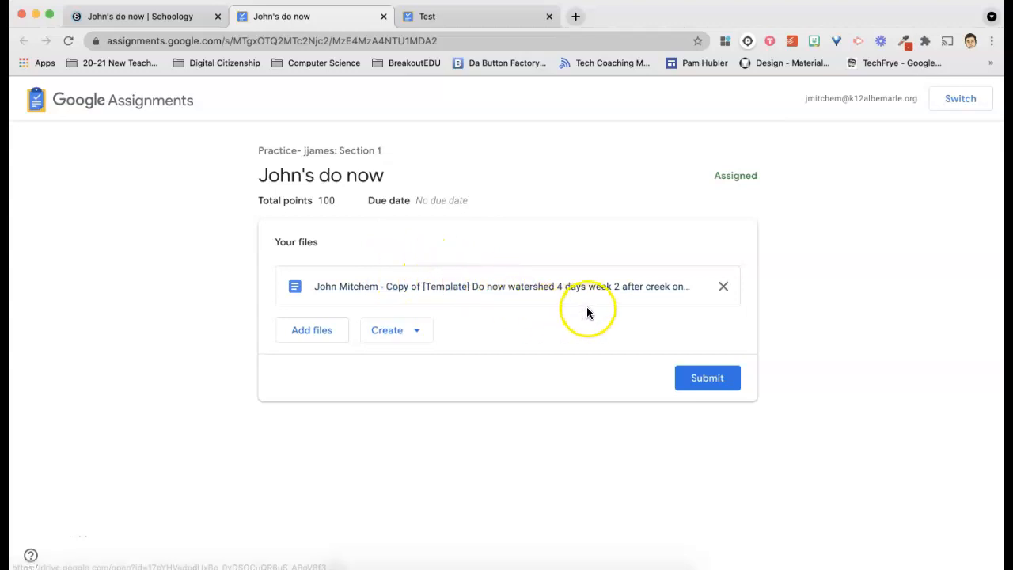
click(328, 340)
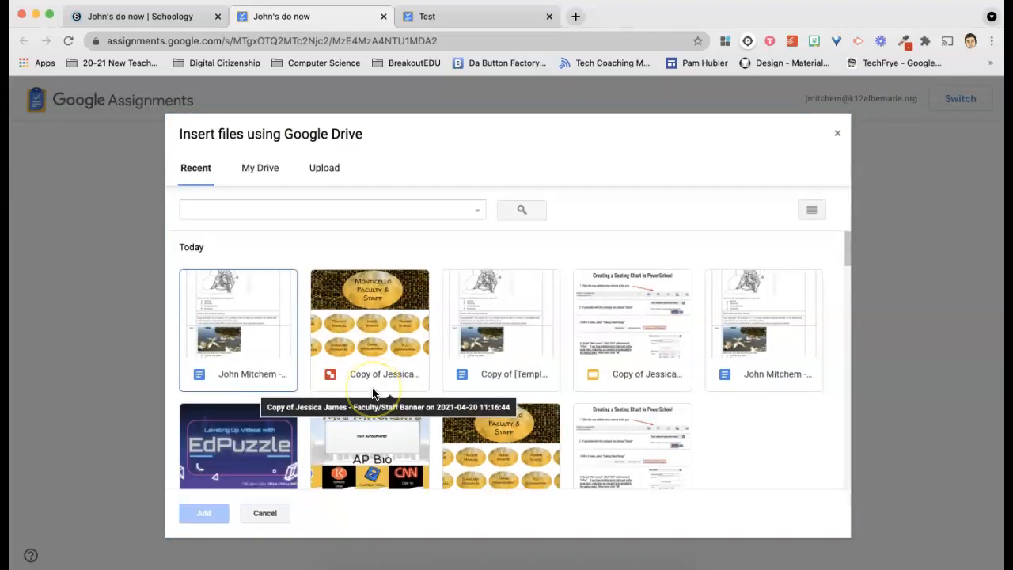
scroll(373, 393, down, 3)
scroll(373, 393, up, 3)
scroll(373, 393, down, 5)
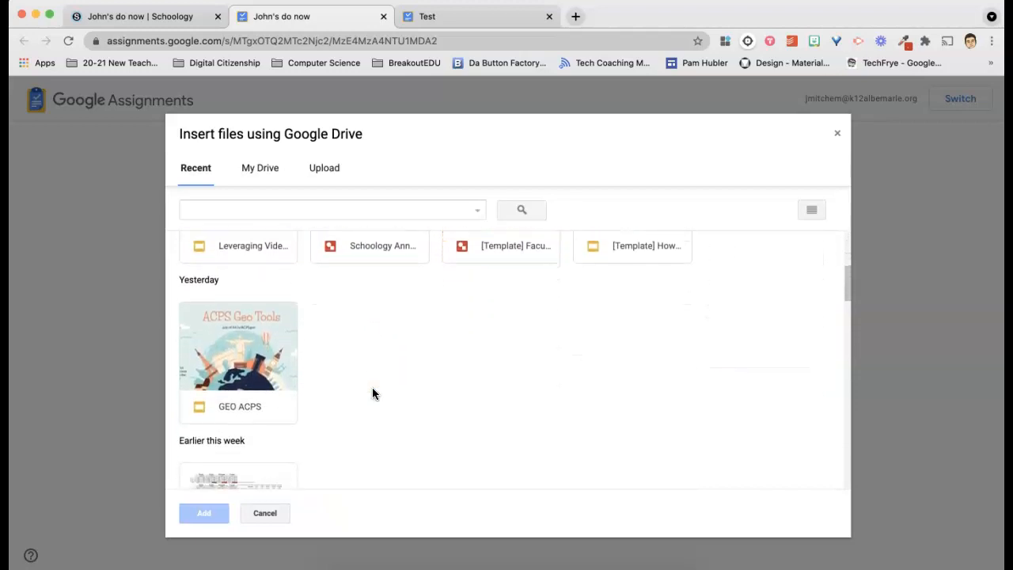
scroll(373, 393, down, 5)
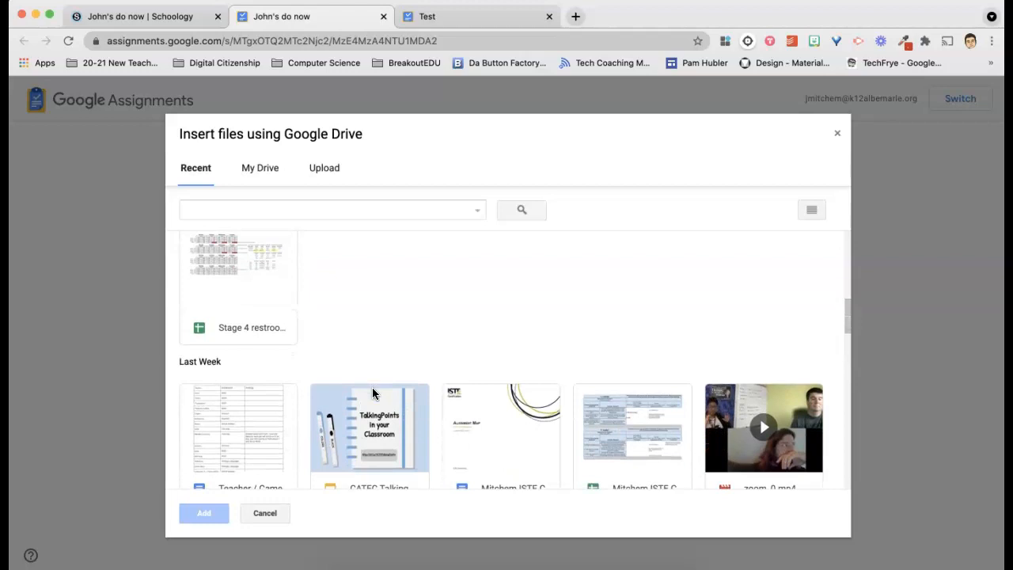
scroll(373, 393, down, 1)
click(371, 374)
click(205, 515)
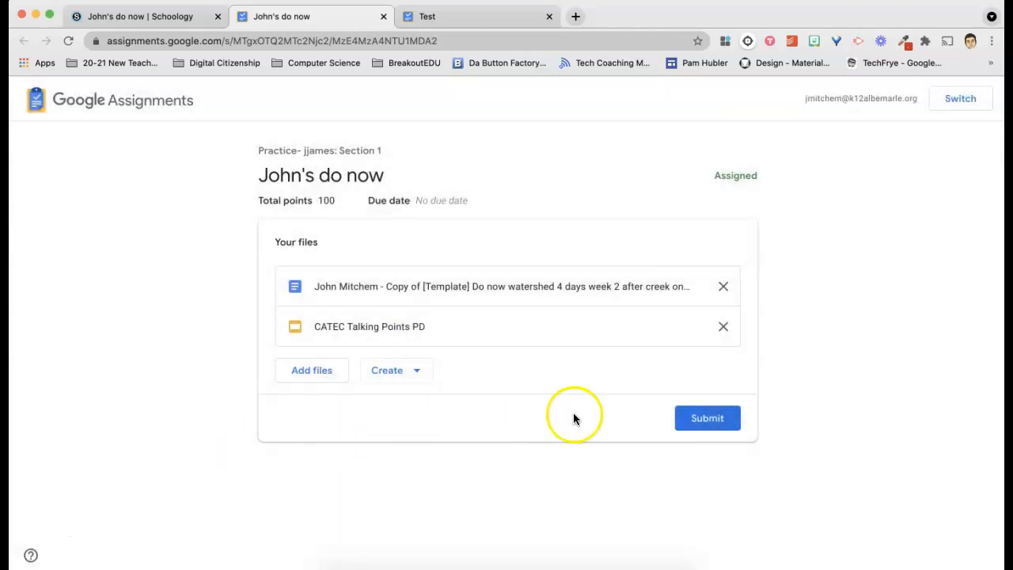
click(691, 423)
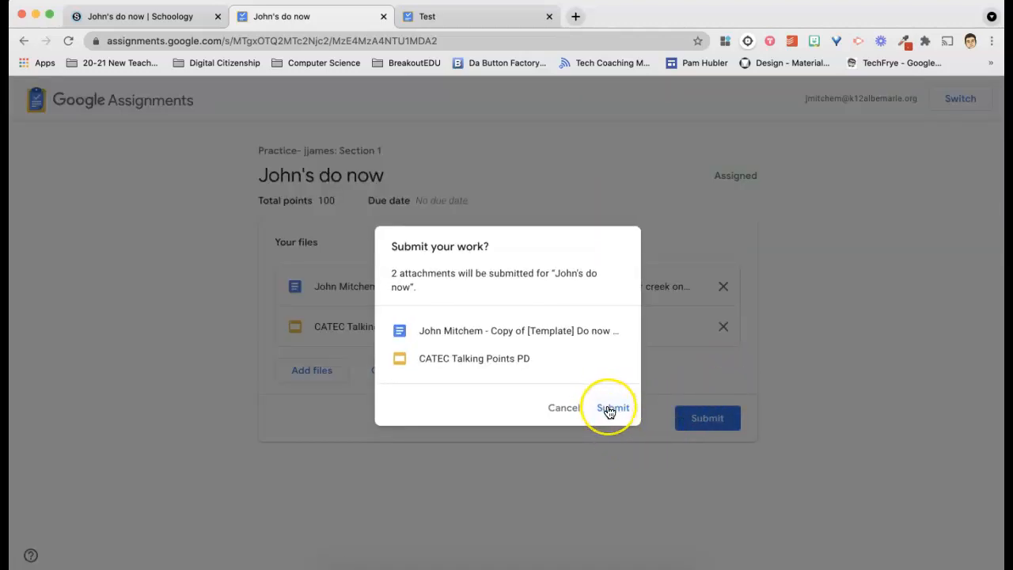
click(608, 408)
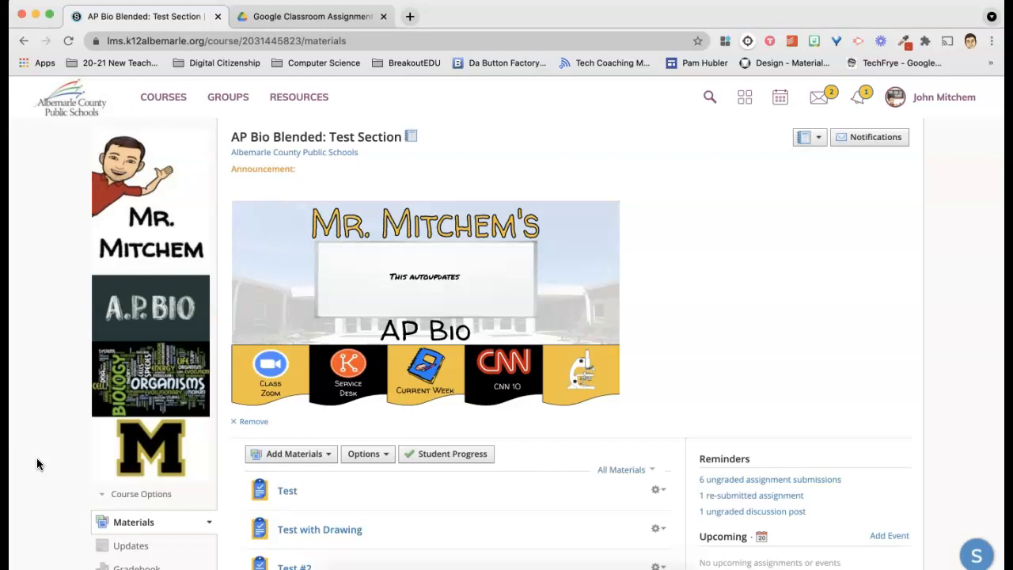
Make a copy of the Google Classcroom Assignment Rubric - Sheets Template
click(307, 17)
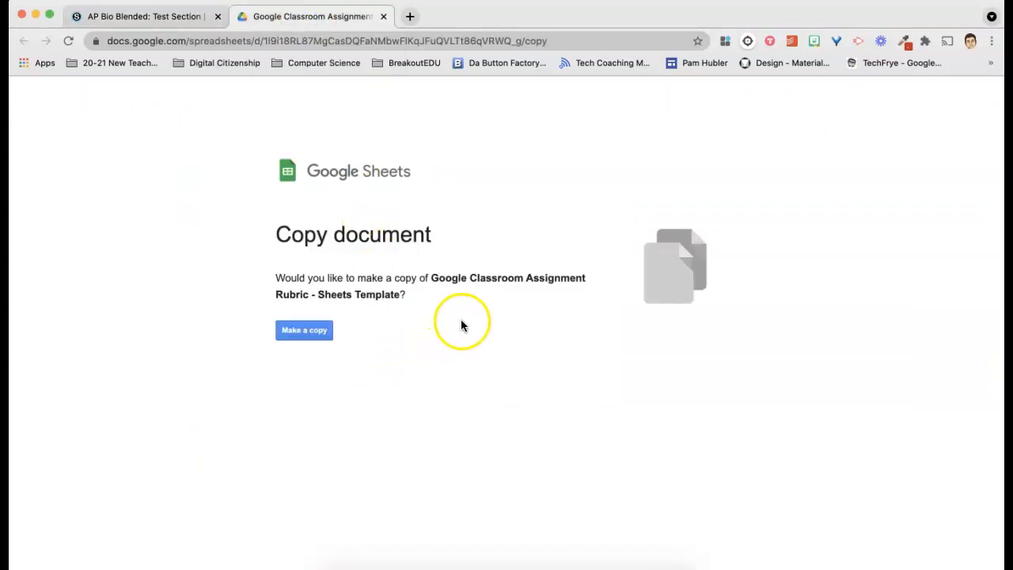
click(308, 332)
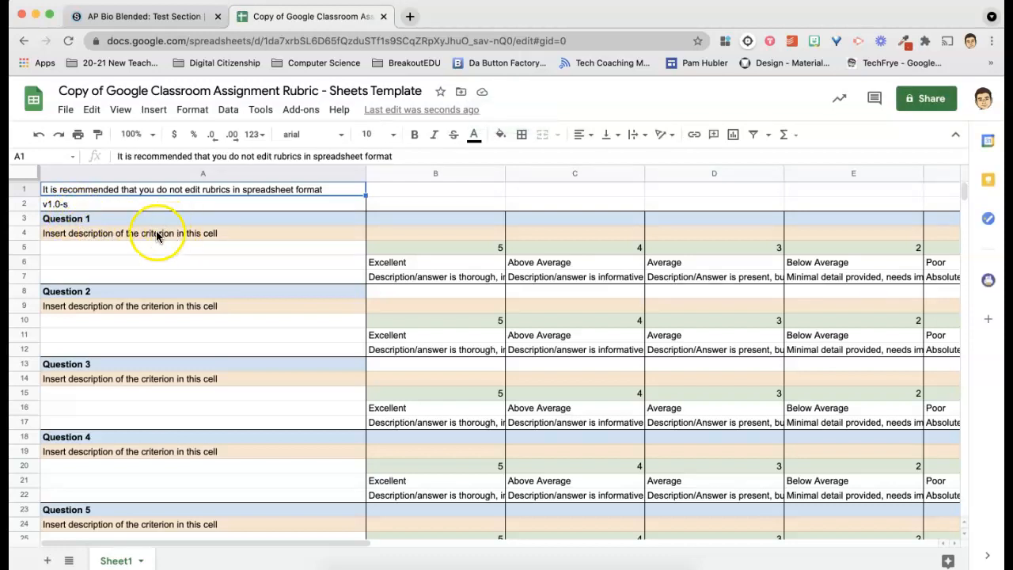
Examine the copied rubric spreadsheet's level descriptions from Excellent to Missing and its question criteria
click(449, 278)
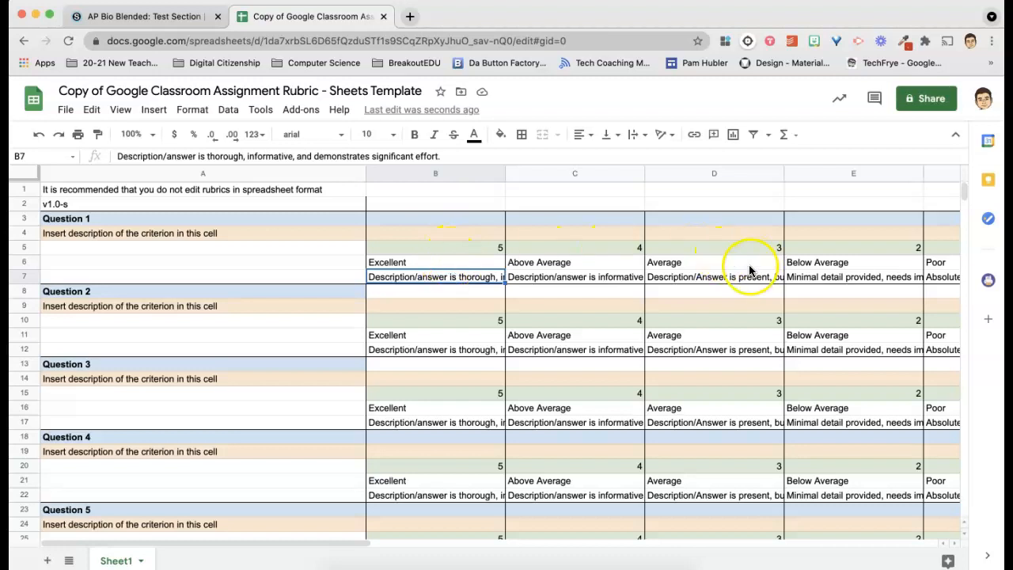
scroll(749, 269, right, 5)
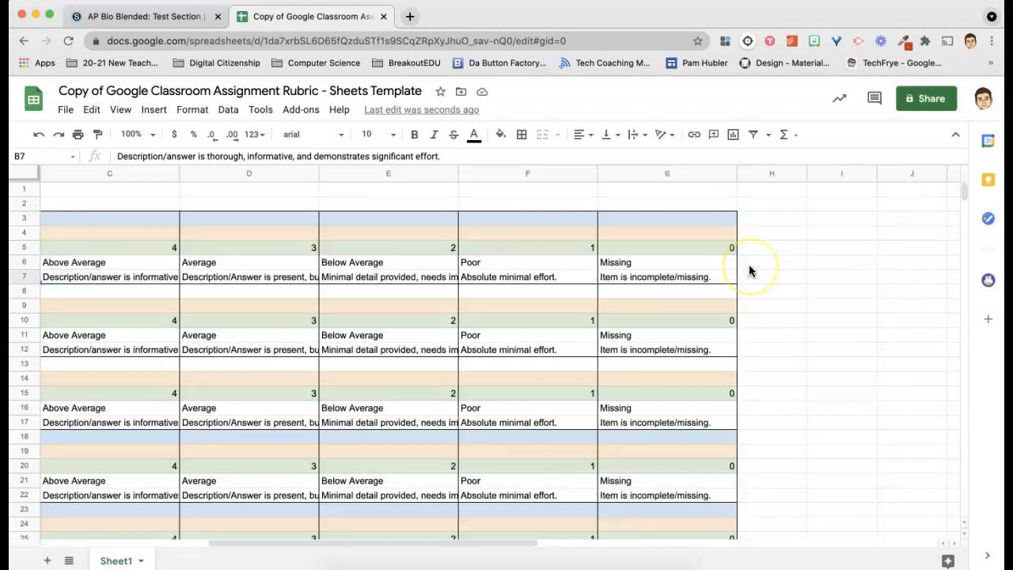
click(666, 266)
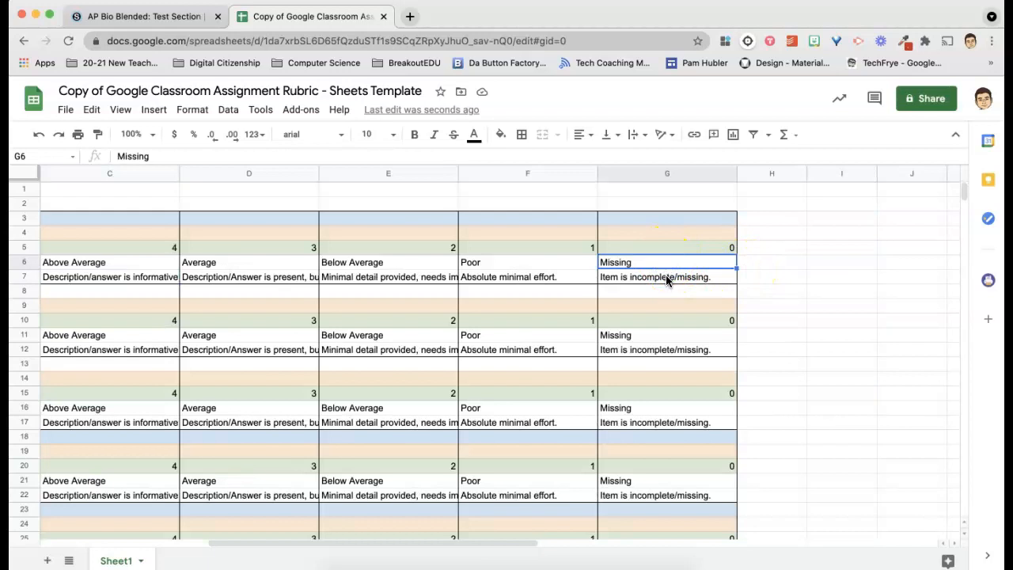
click(668, 281)
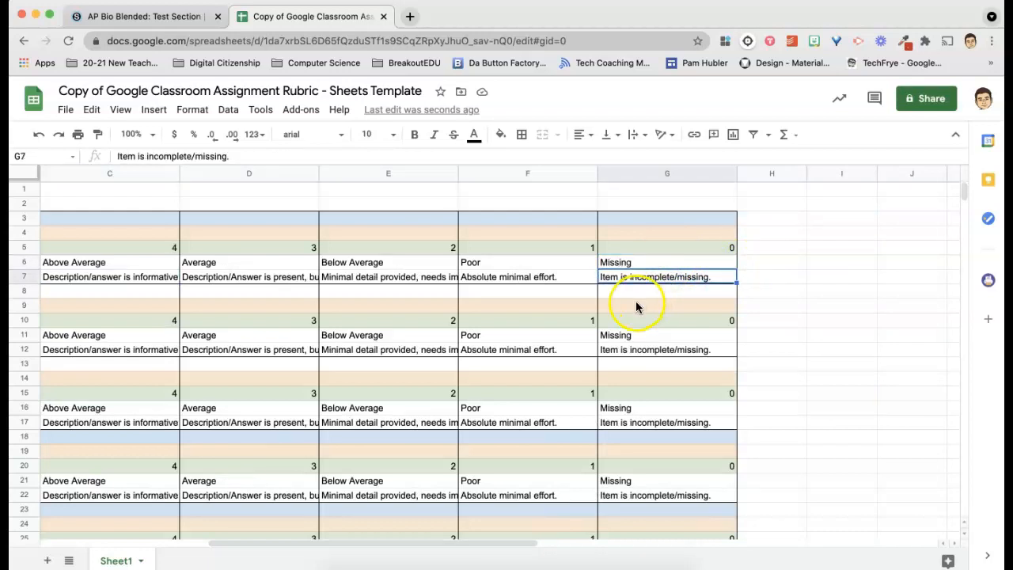
scroll(635, 301, left, 5)
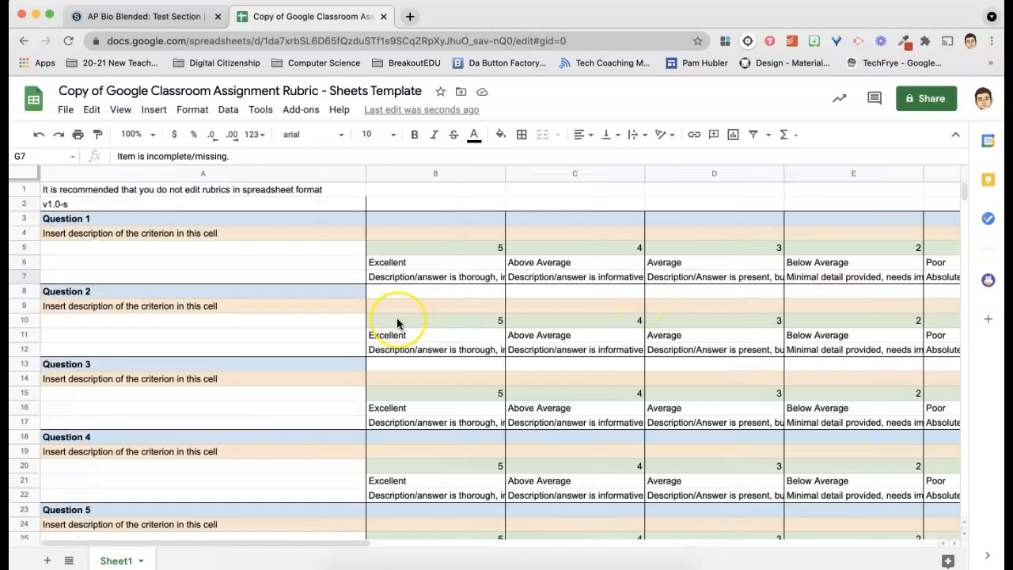
scroll(404, 328, down, 2)
scroll(397, 323, down, 3)
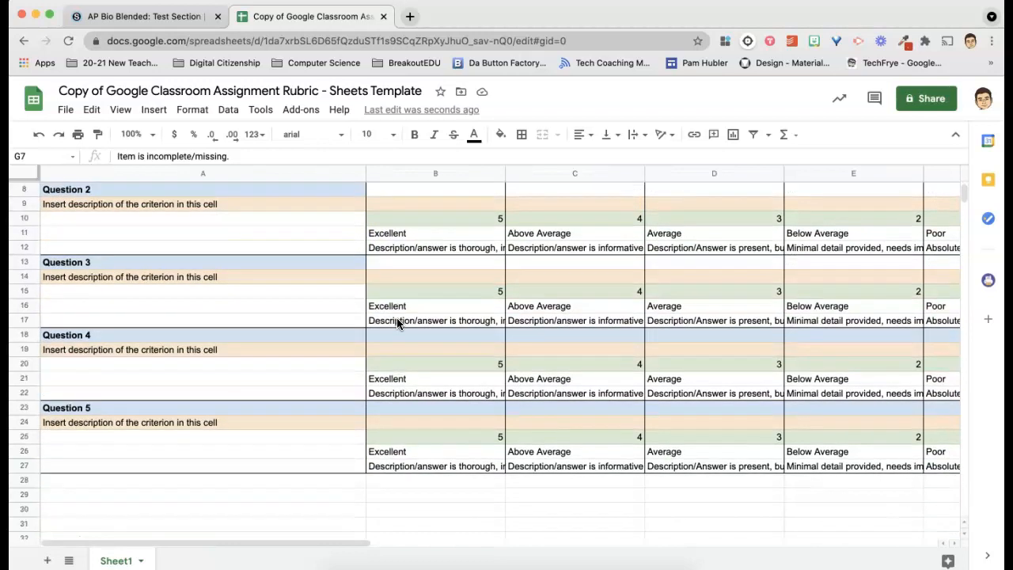
scroll(398, 323, up, 2)
scroll(397, 323, up, 2)
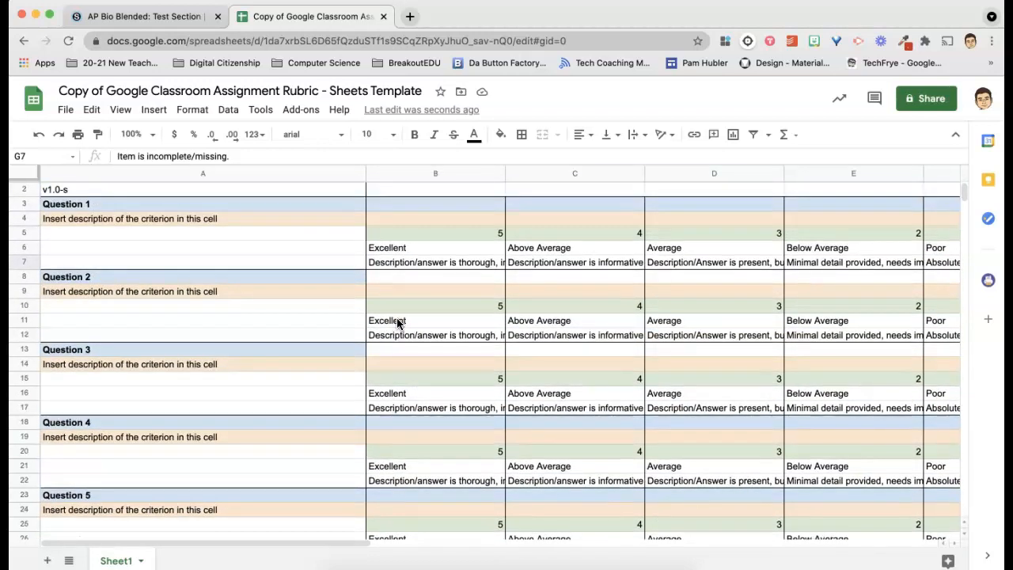
scroll(397, 323, up, 1)
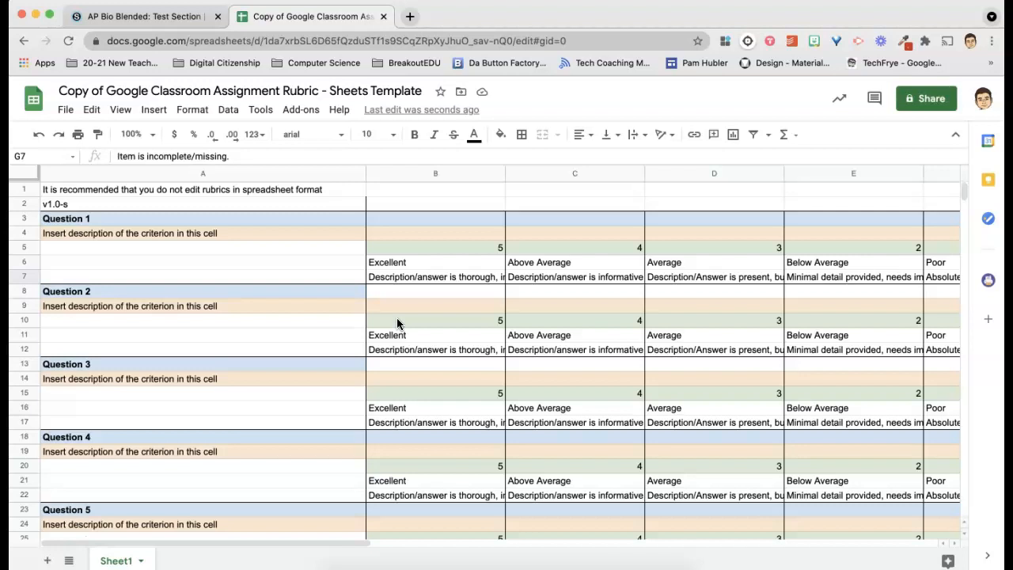
Return to the AP Bio Blended course in Schoology and start a new Google Assignments assignment in its materials
click(167, 17)
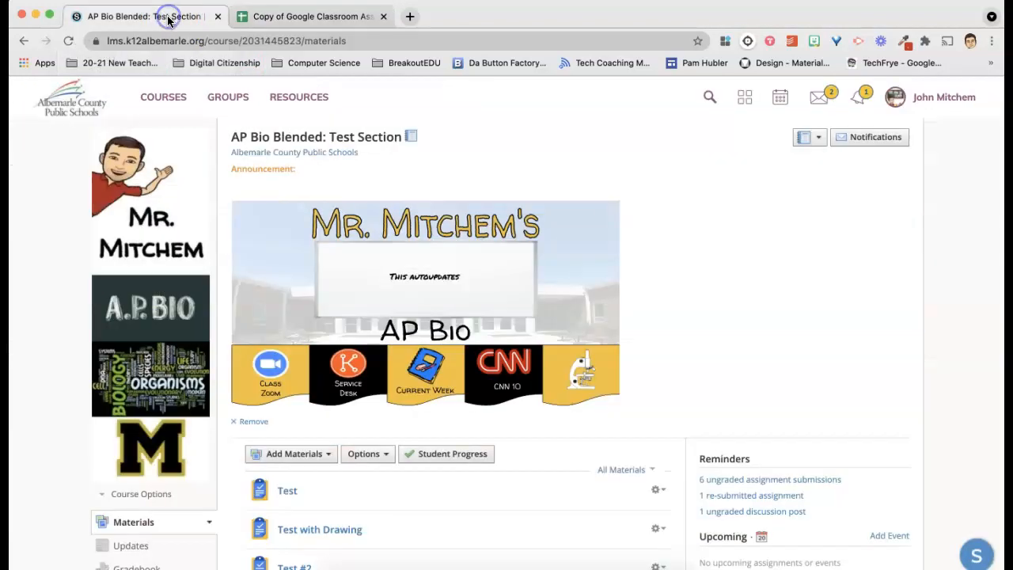
click(299, 455)
scroll(301, 455, down, 3)
click(413, 438)
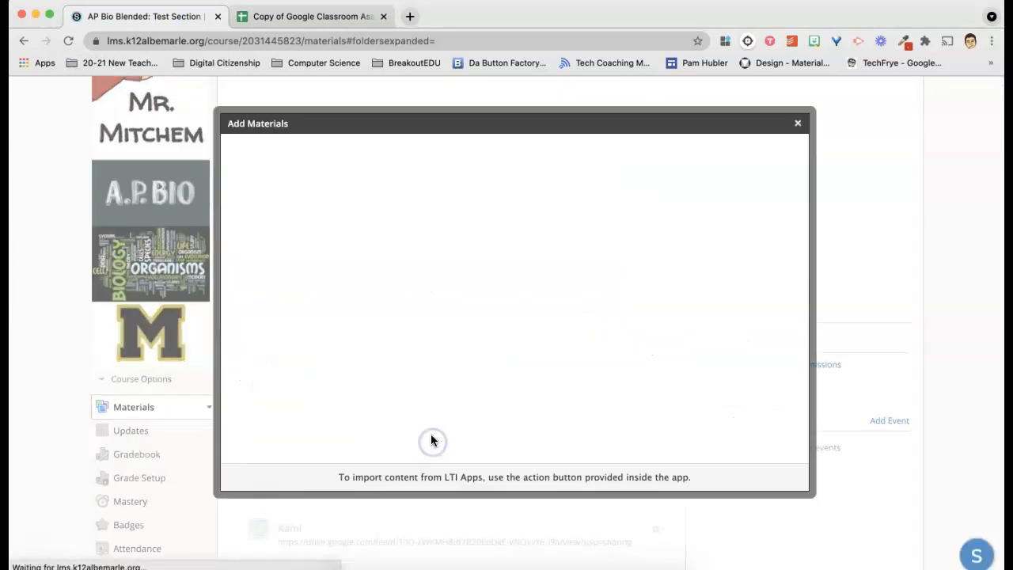
click(558, 378)
Title the assignment "Test with Rubric" and enter "Test" as its instructions
click(327, 215)
drag(297, 269, 230, 269)
text(Test with Rubric)
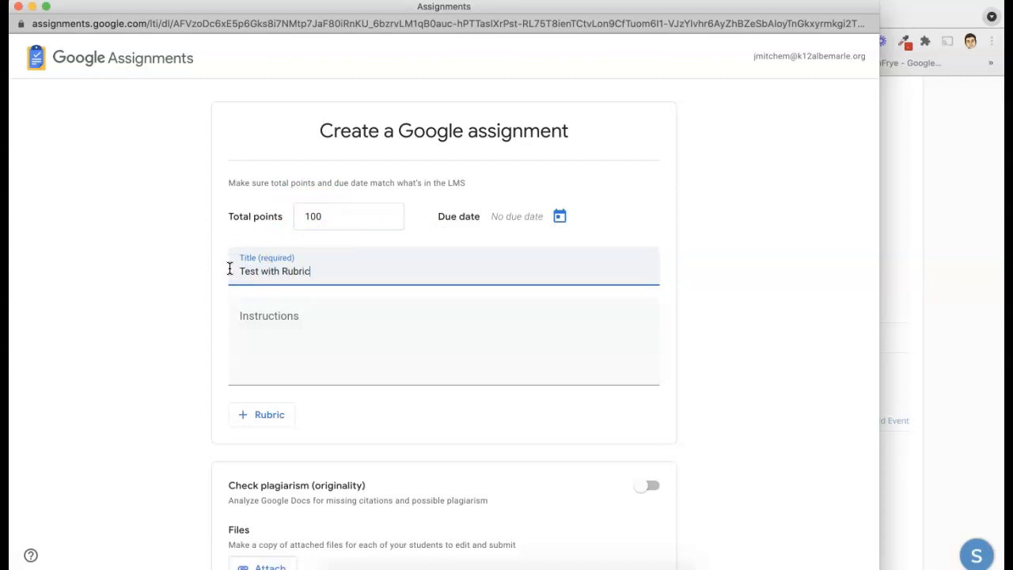
click(252, 329)
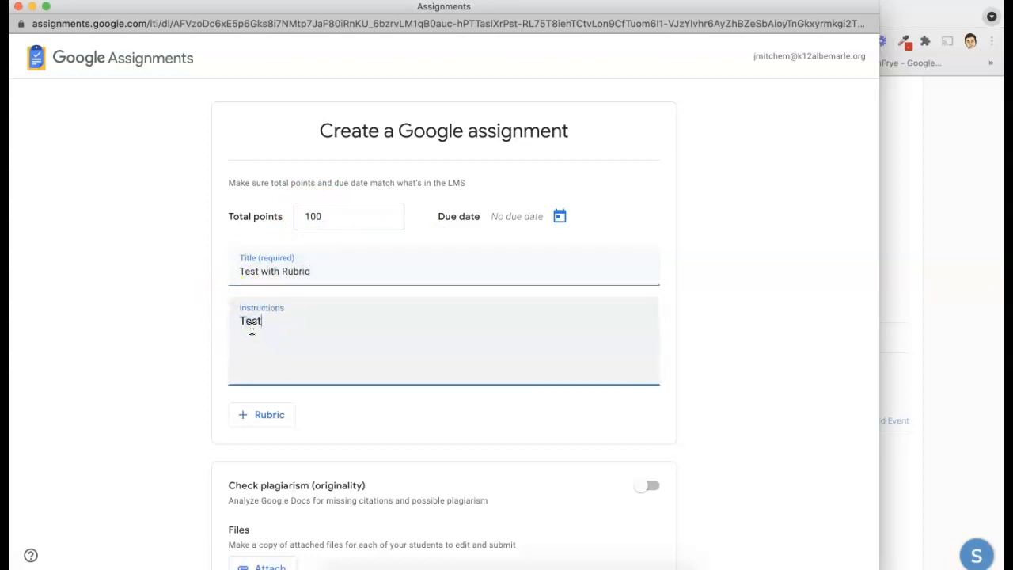
Import the copied Google Classroom Assignment Rubric spreadsheet from Drive as the assignment's rubric
click(270, 416)
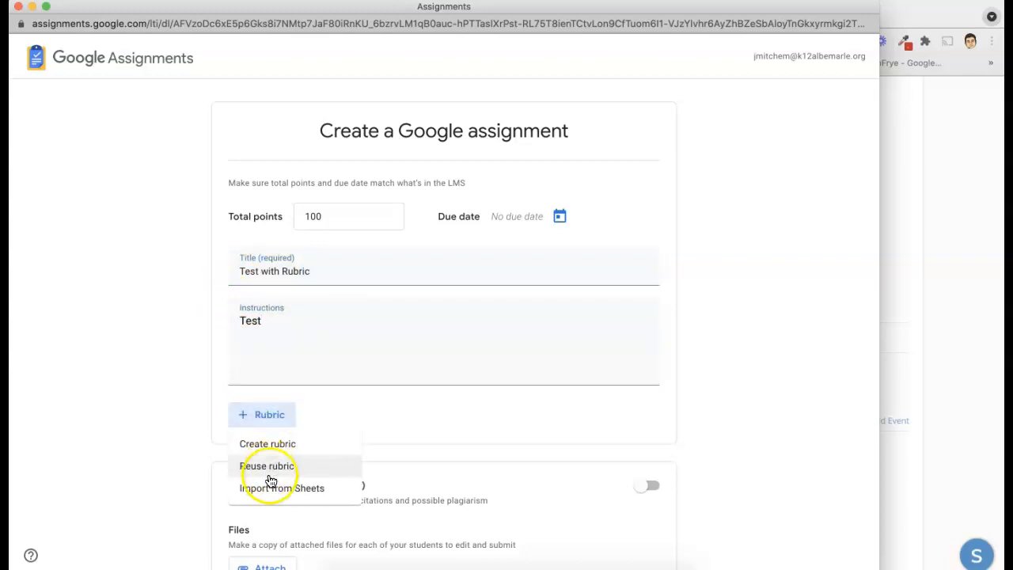
click(270, 488)
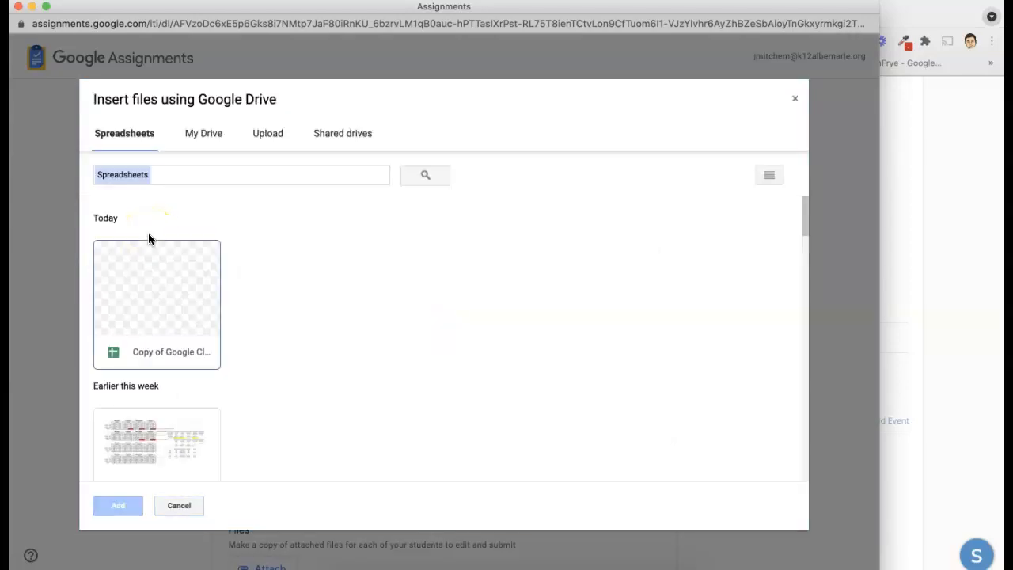
click(167, 290)
click(124, 494)
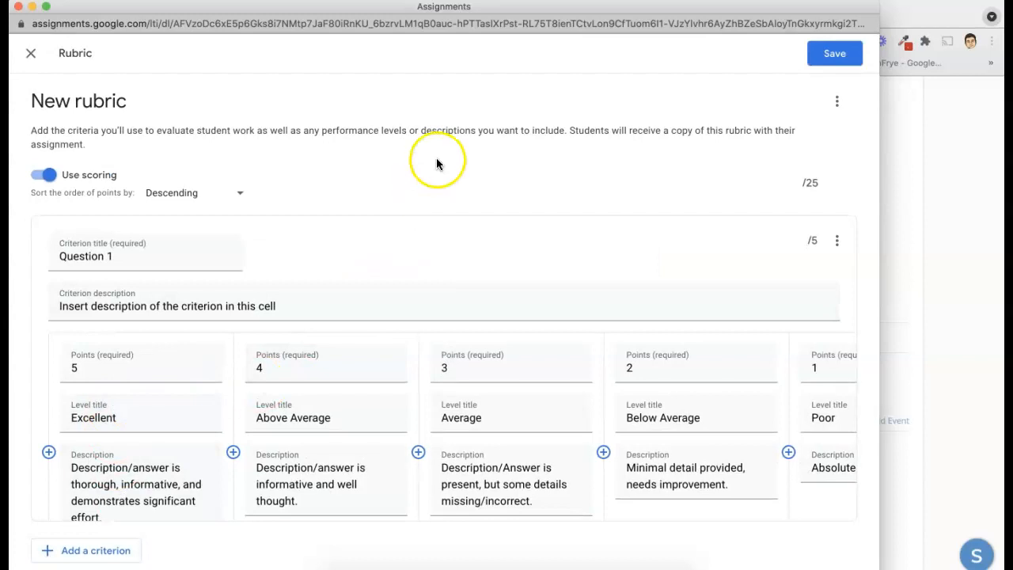
Review the imported rubric's question criteria, points and level descriptions, and save the rubric to the assignment
scroll(458, 320, down, 3)
scroll(458, 321, up, 2)
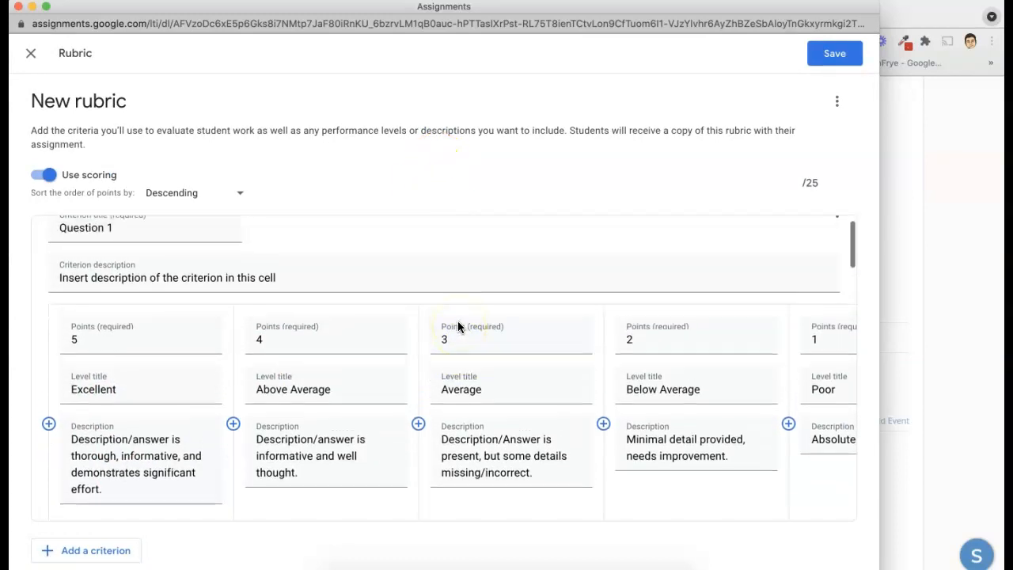
scroll(458, 326, down, 1)
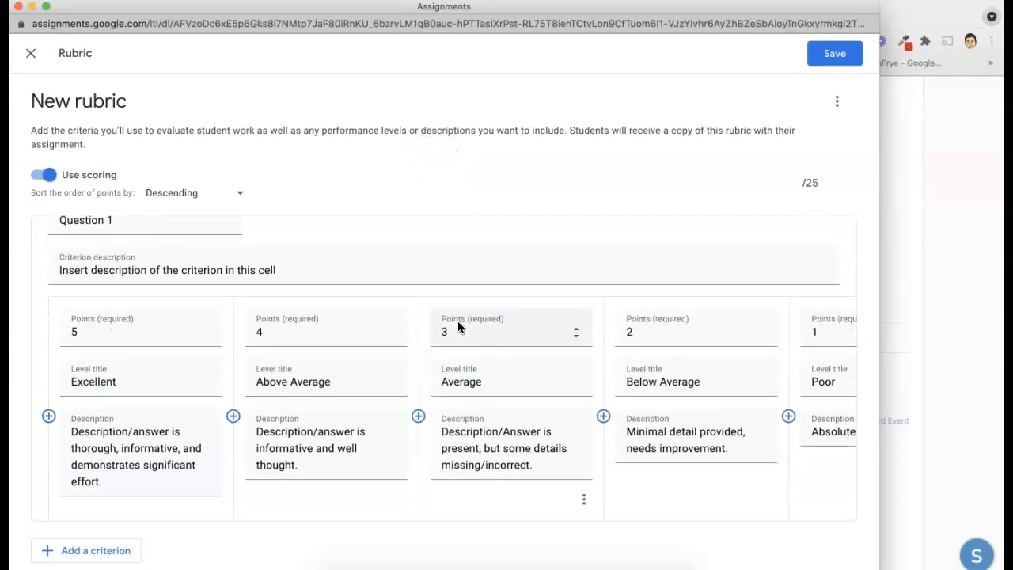
scroll(458, 320, down, 10)
scroll(457, 327, down, 4)
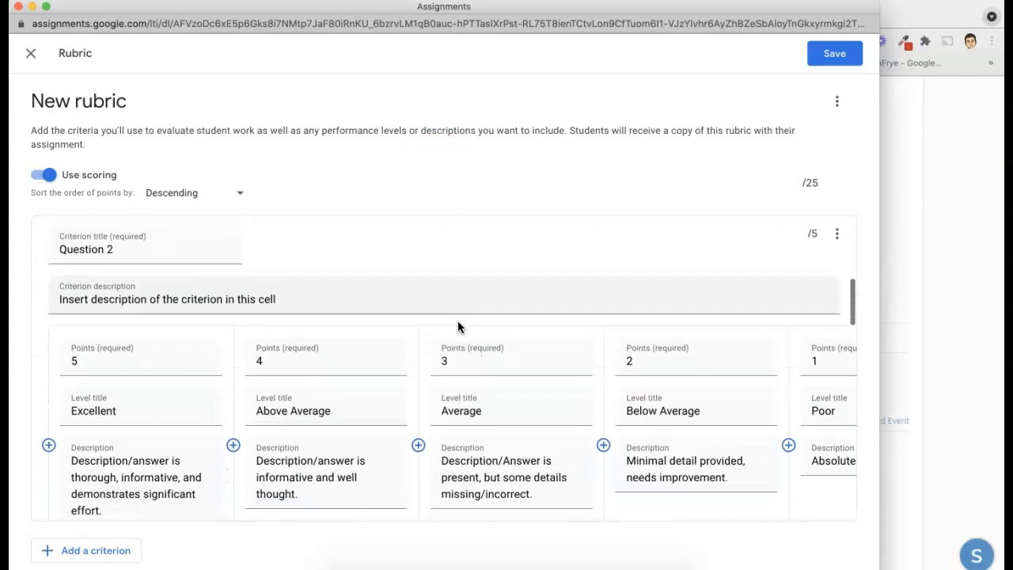
scroll(458, 325, down, 2)
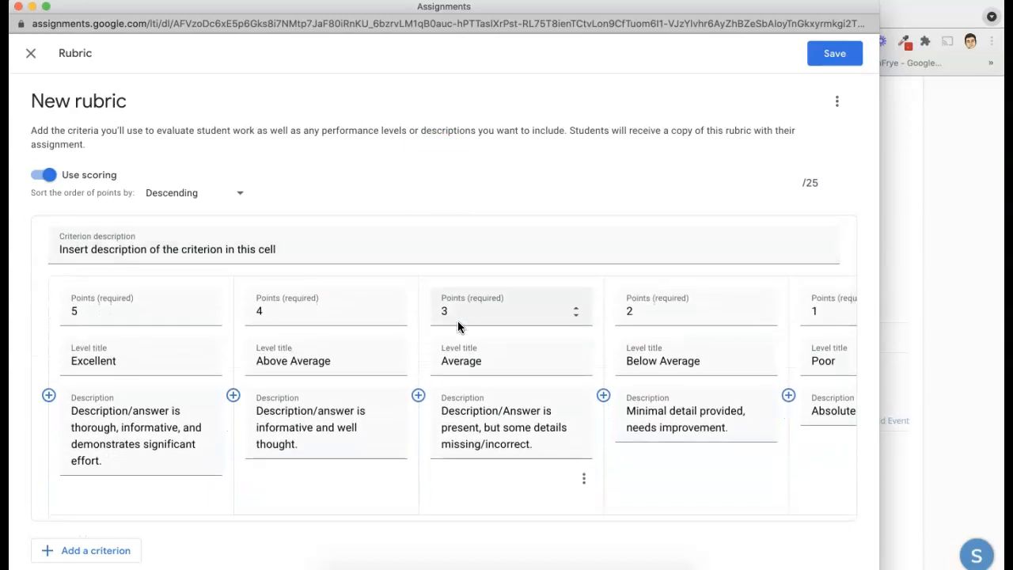
scroll(457, 321, down, 12)
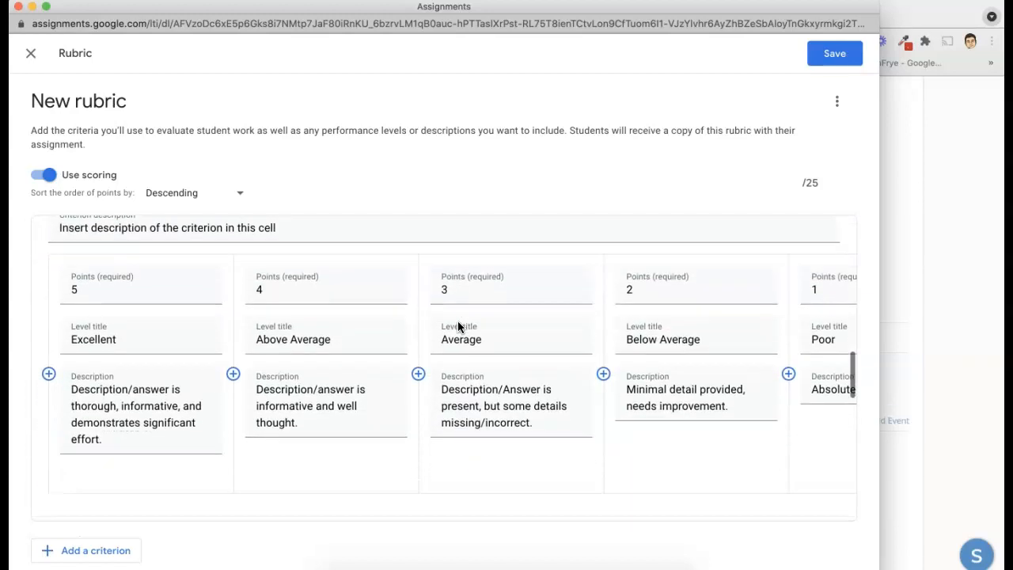
scroll(458, 327, down, 1)
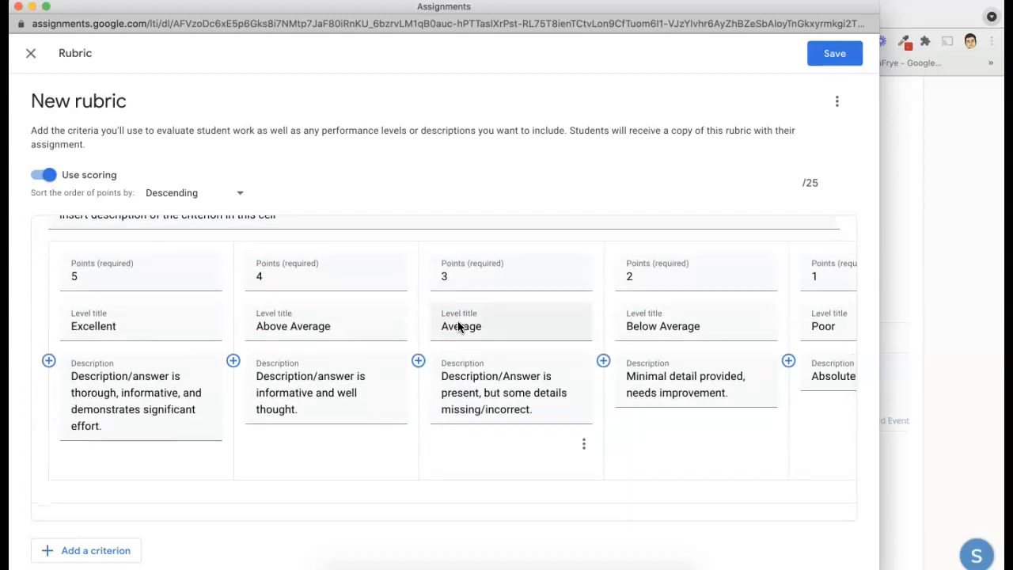
scroll(458, 327, up, 1)
scroll(457, 325, down, 5)
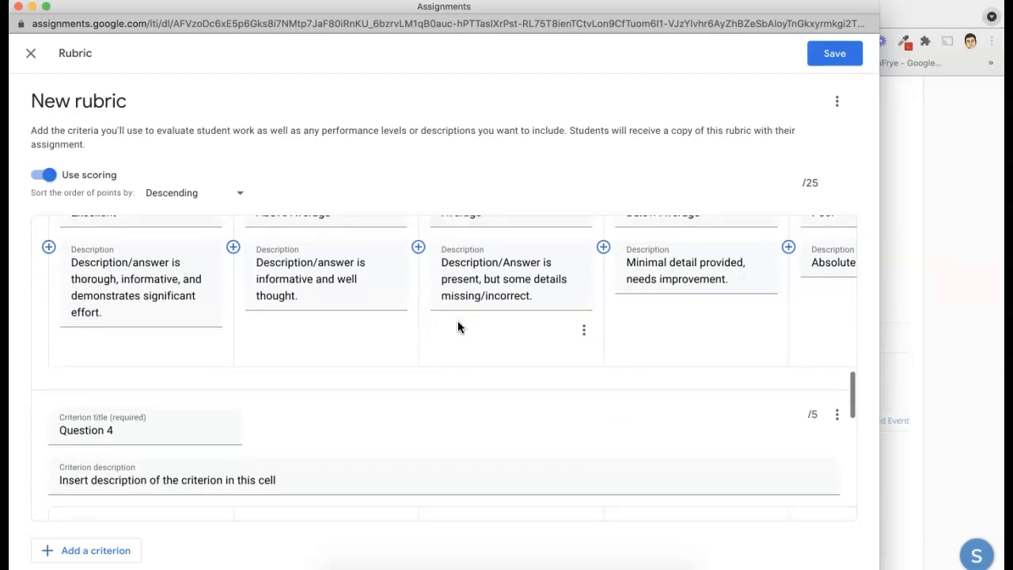
scroll(457, 326, down, 5)
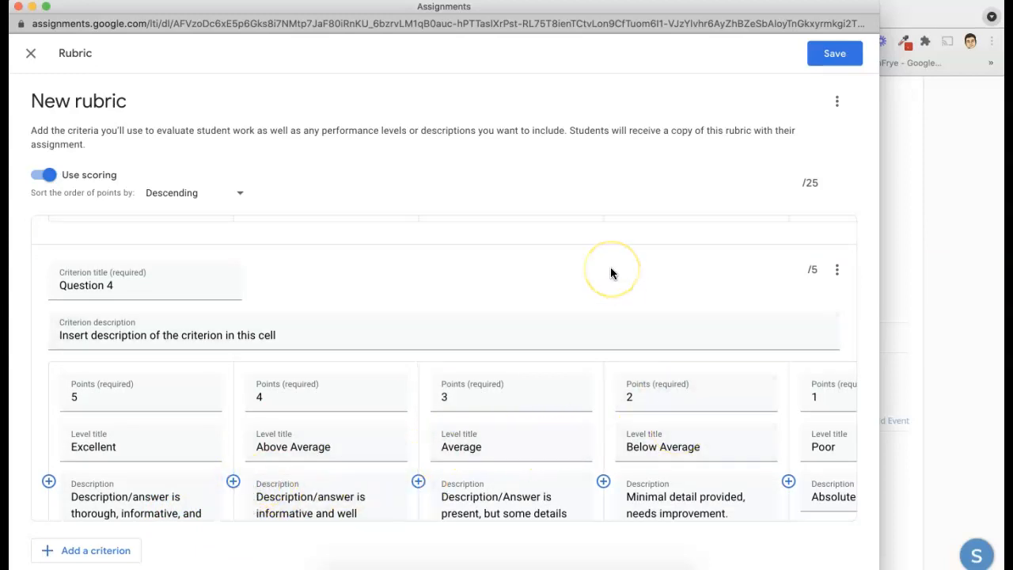
scroll(610, 267, down, 3)
click(833, 57)
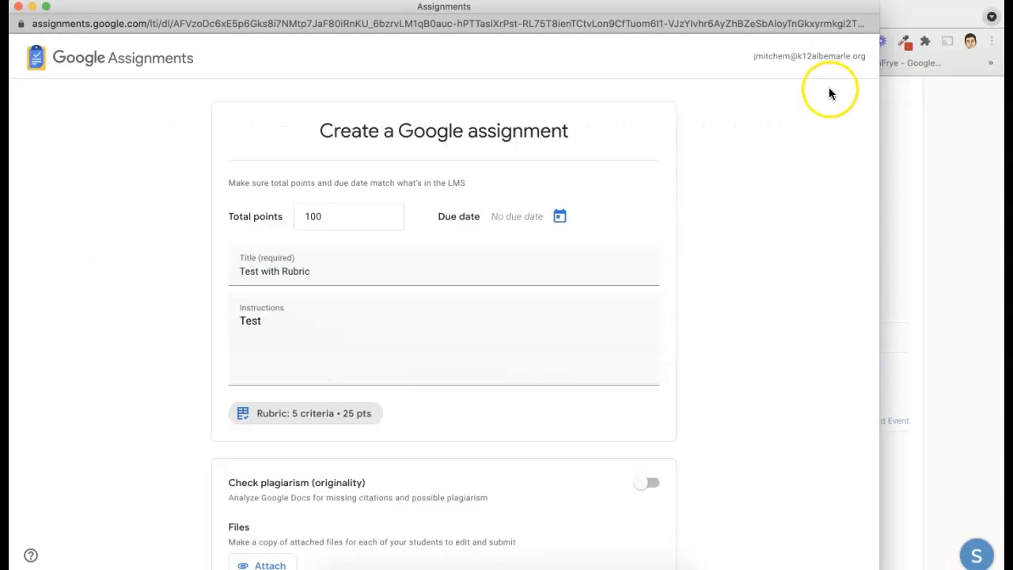
scroll(432, 235, down, 3)
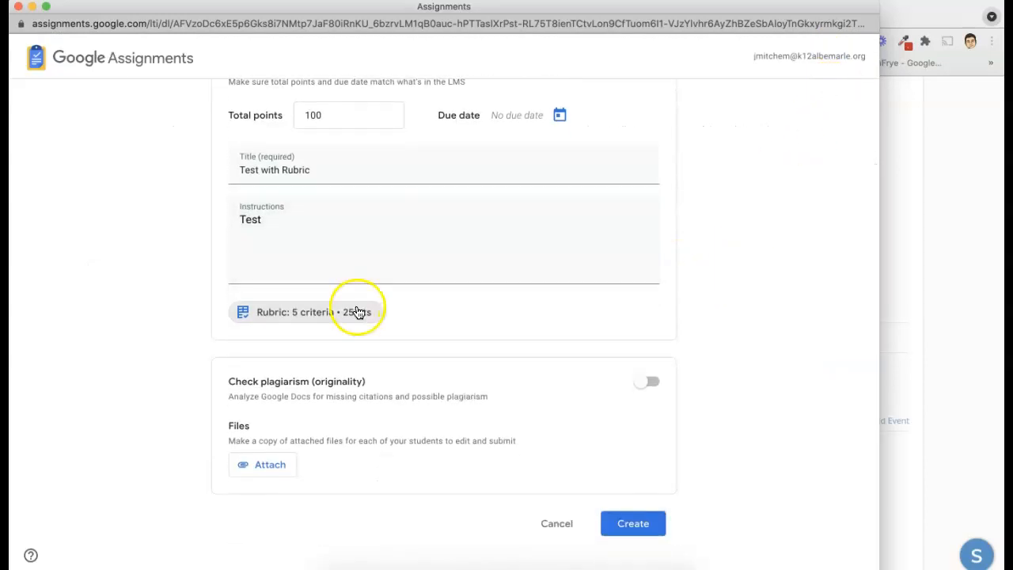
Attach the Weight Room Requirements document from Drive as a copy for each student, and create the Test with Rubric assignment
click(274, 465)
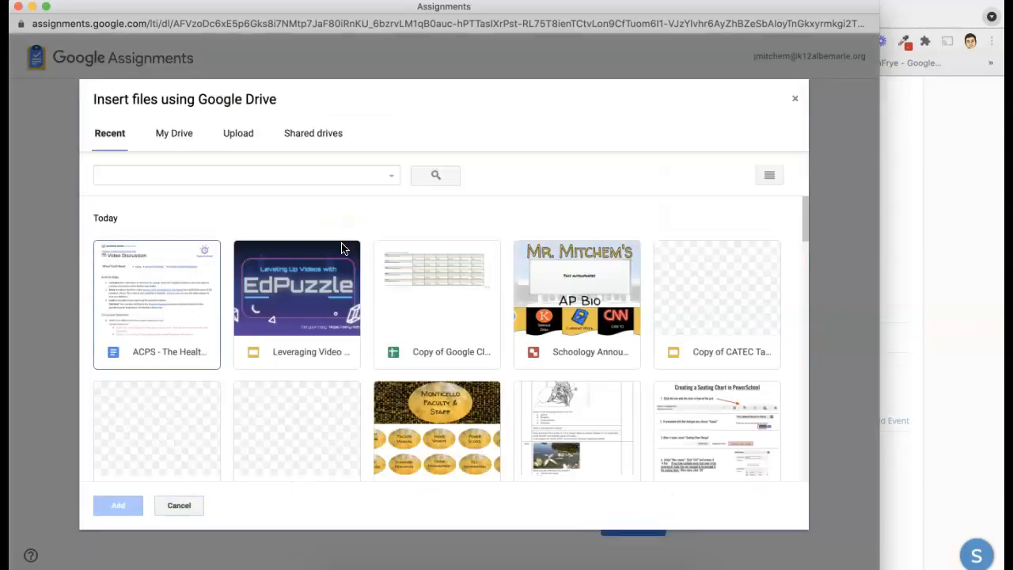
scroll(390, 340, down, 1)
scroll(390, 339, down, 5)
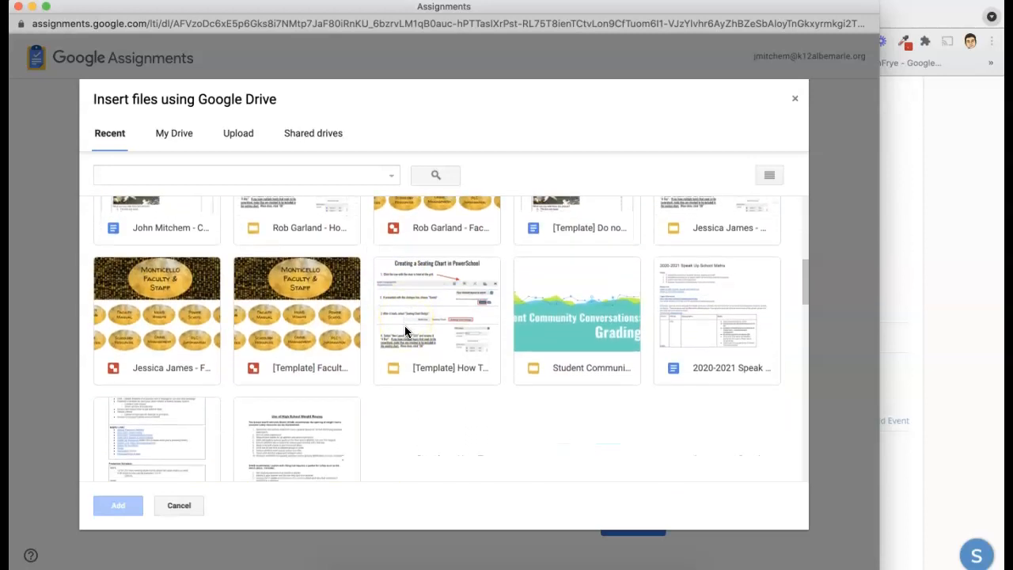
scroll(530, 281, up, 2)
scroll(590, 277, down, 4)
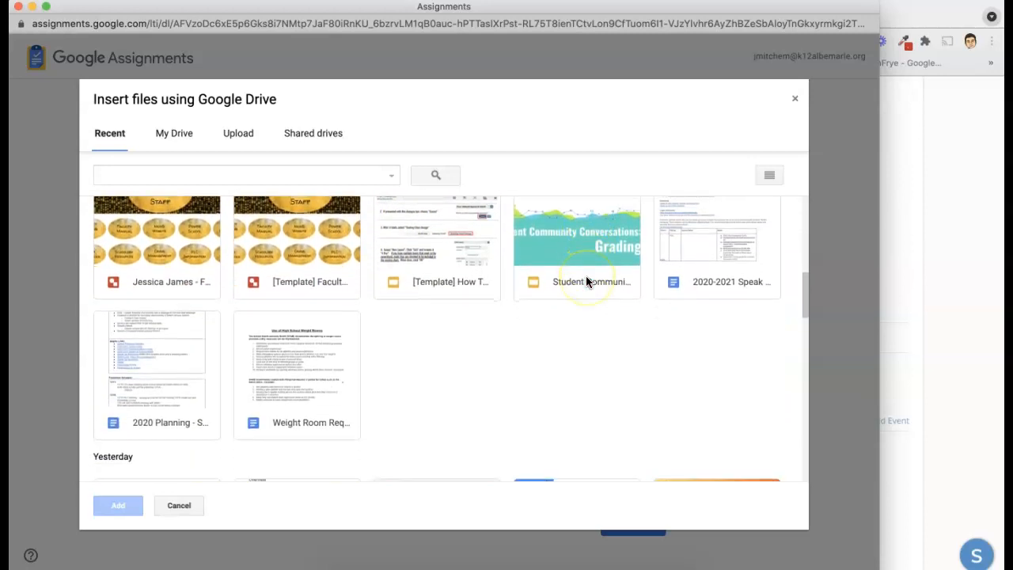
scroll(455, 358, down, 2)
click(326, 309)
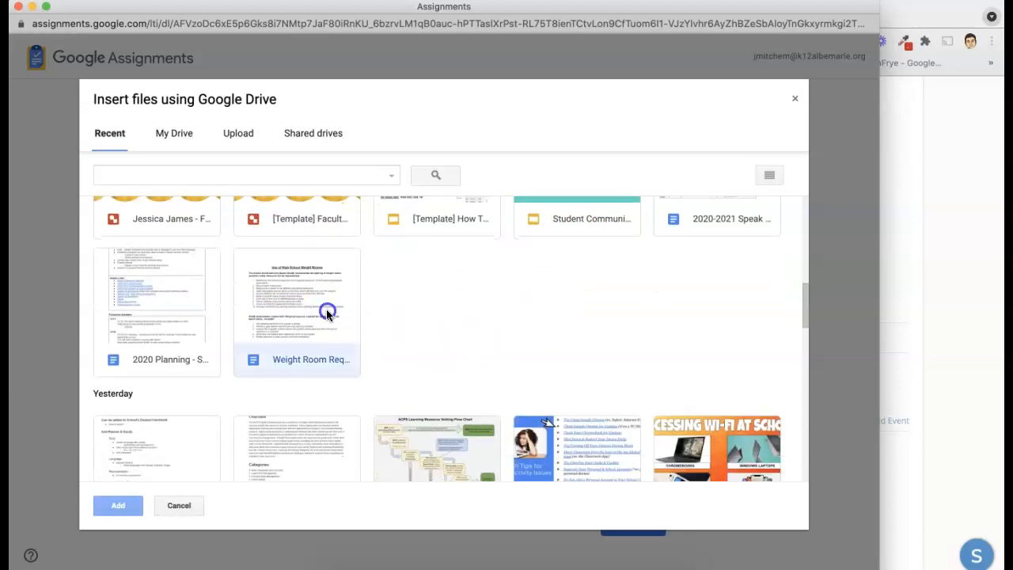
click(116, 505)
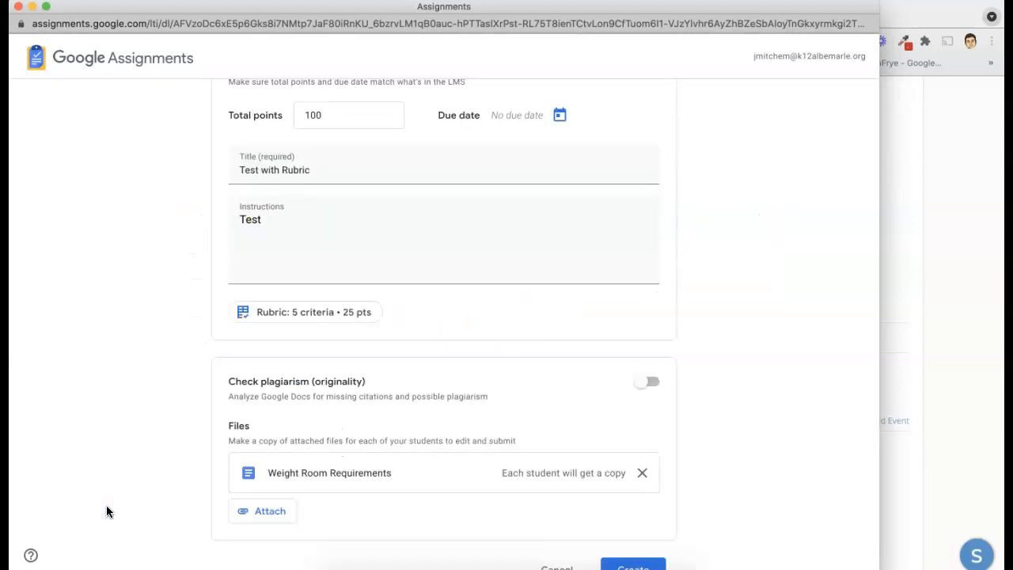
scroll(235, 402, down, 2)
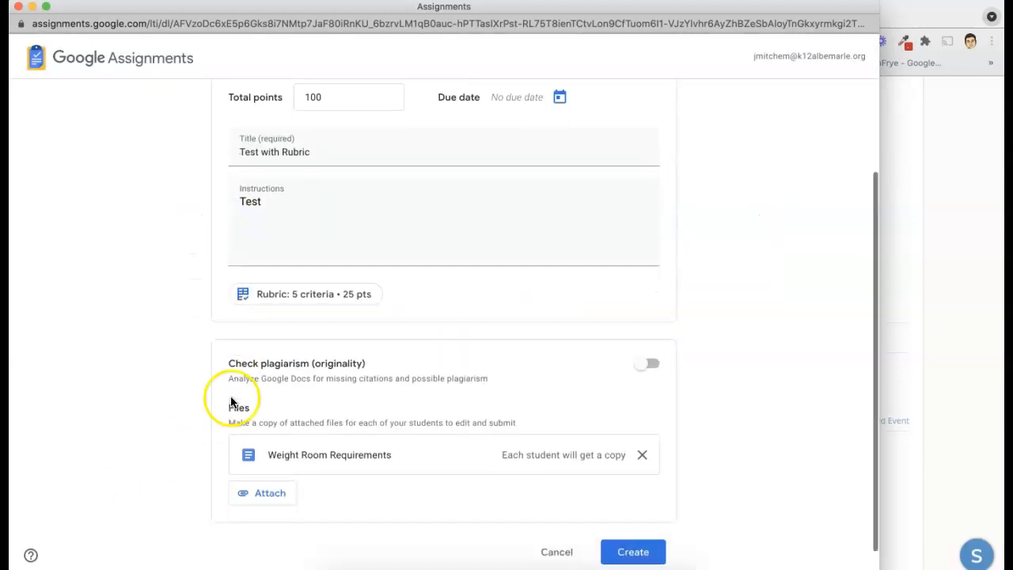
click(624, 527)
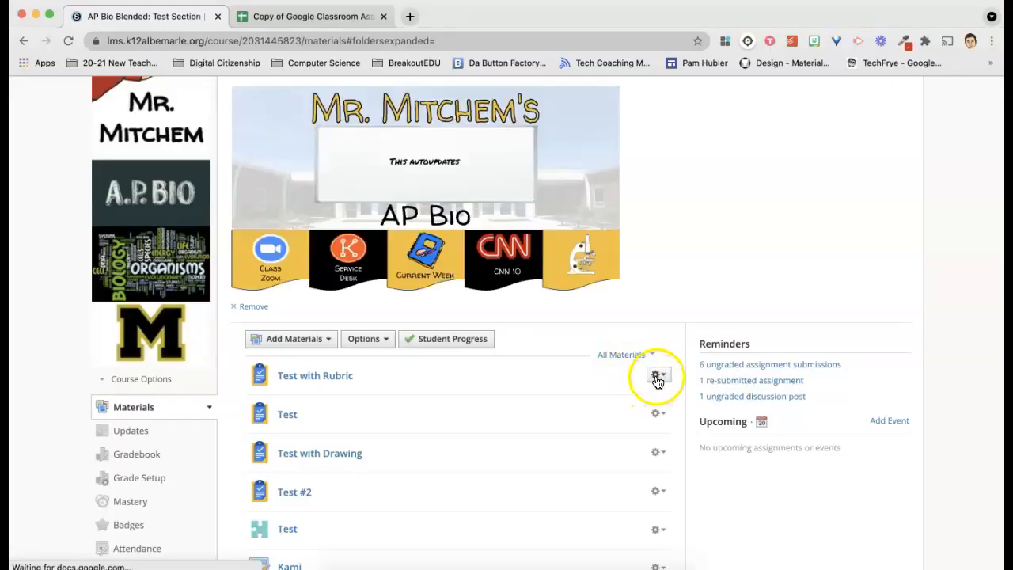
Open the Test with Rubric item for editing in the course materials, check its points, due date, category and grading period, and save it
click(656, 377)
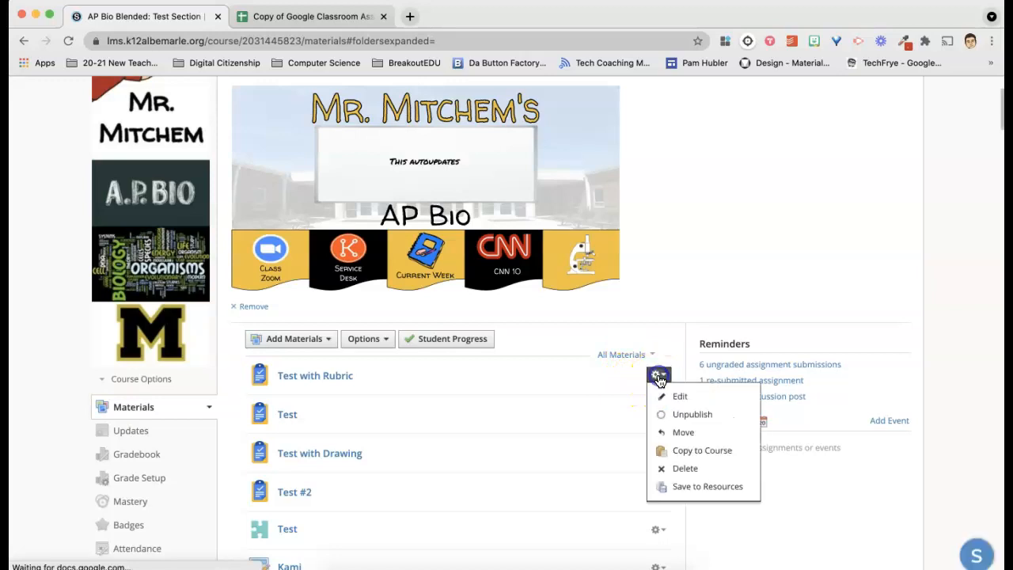
click(680, 395)
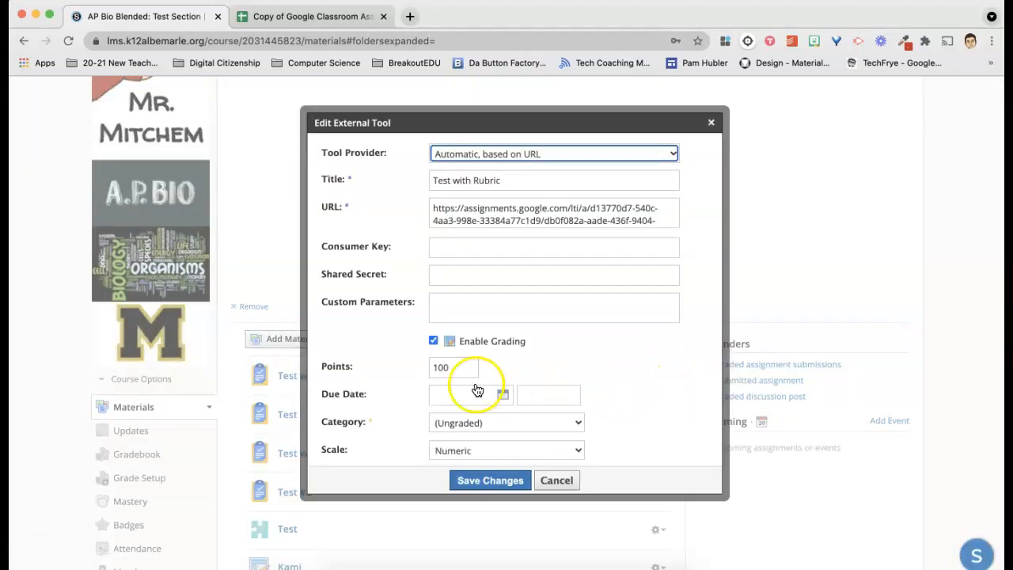
scroll(510, 354, down, 3)
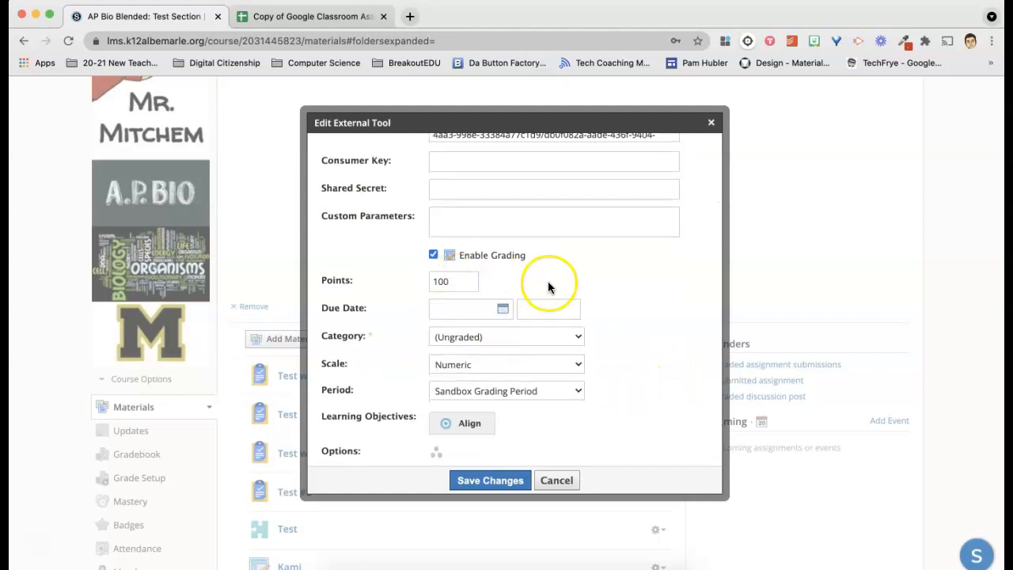
scroll(576, 352, down, 1)
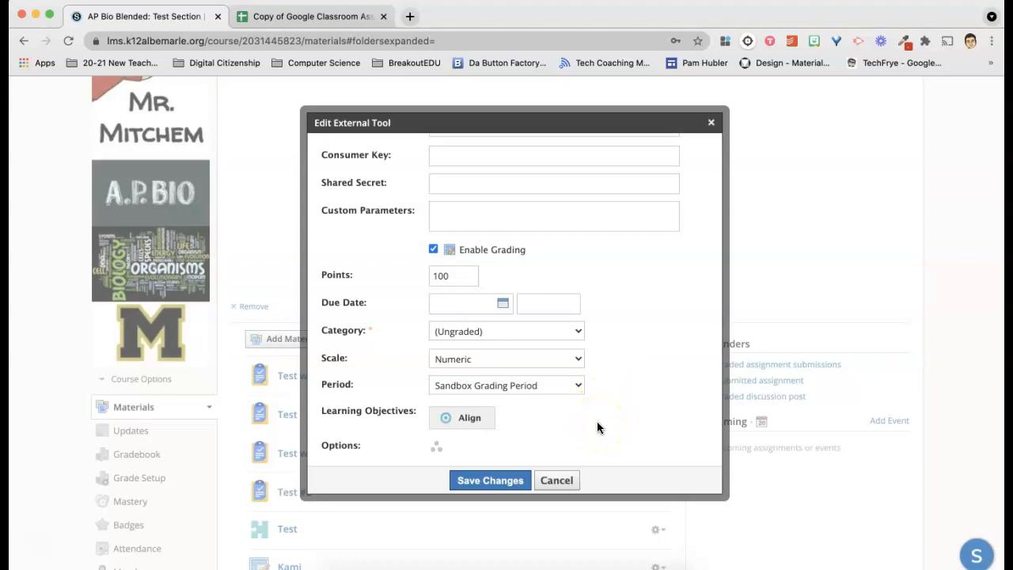
scroll(630, 343, down, 1)
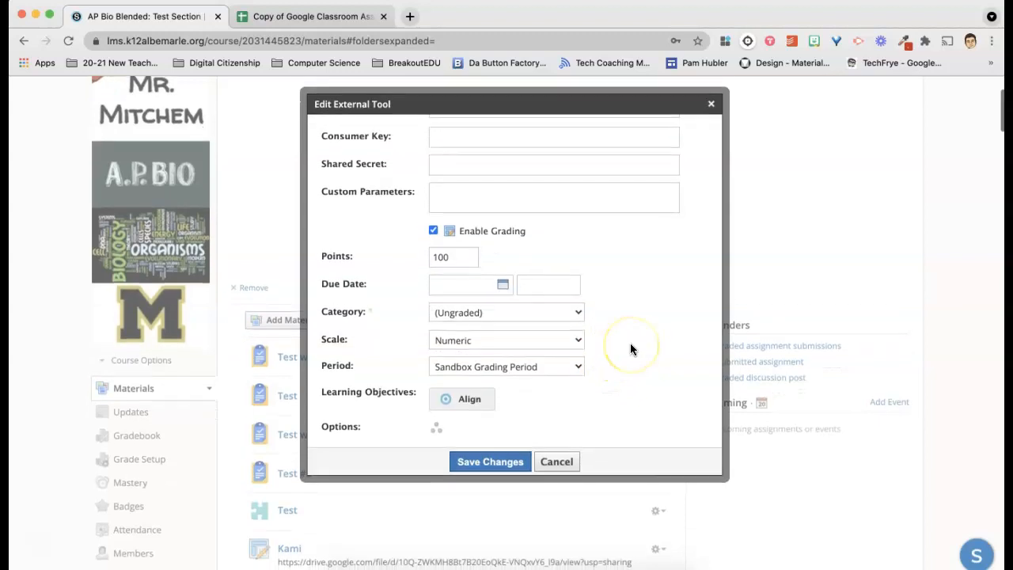
scroll(630, 343, down, 1)
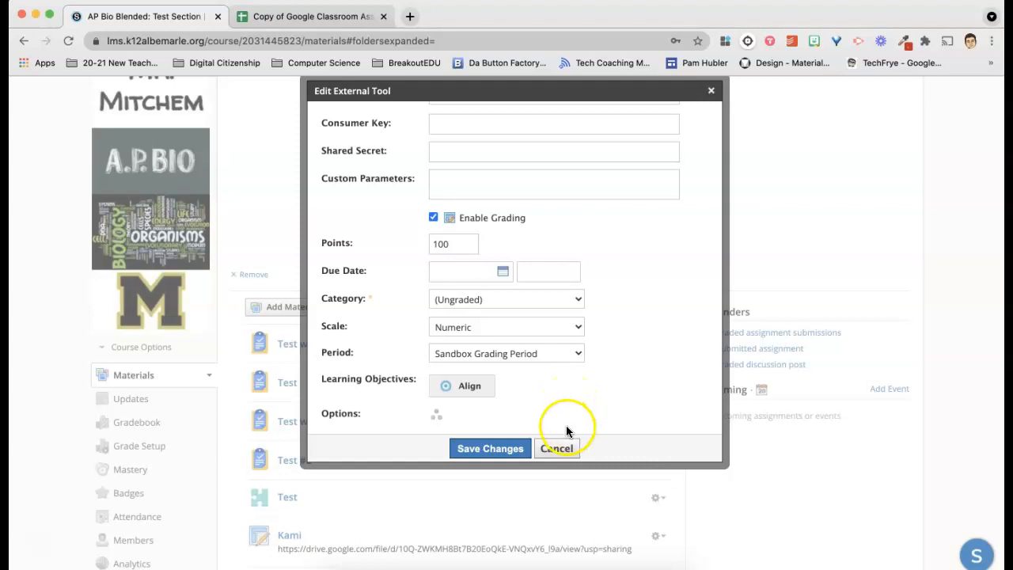
click(511, 448)
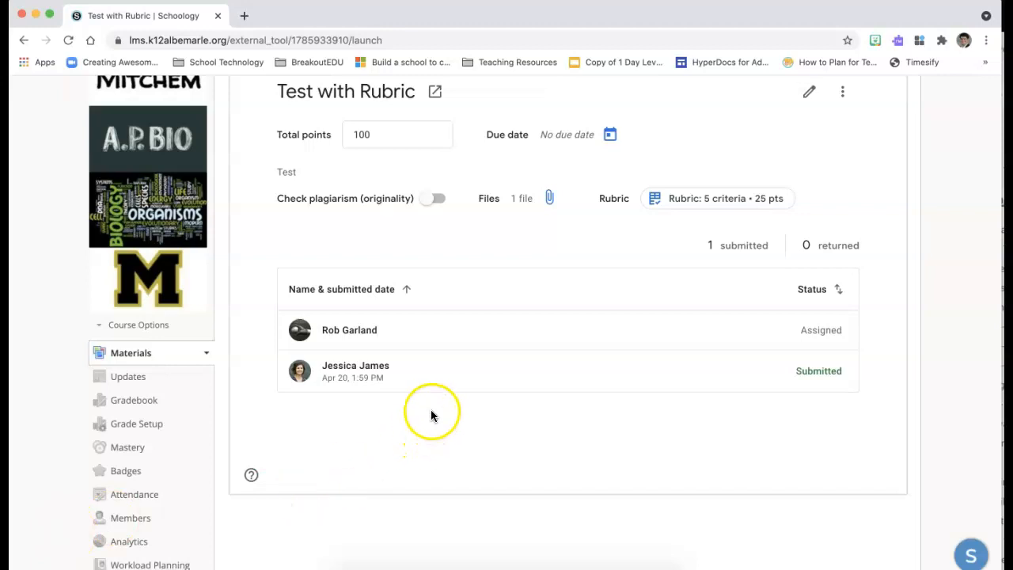
Open the submitted student work for Test with Rubric and look over the rubric questions in its grading view
click(445, 378)
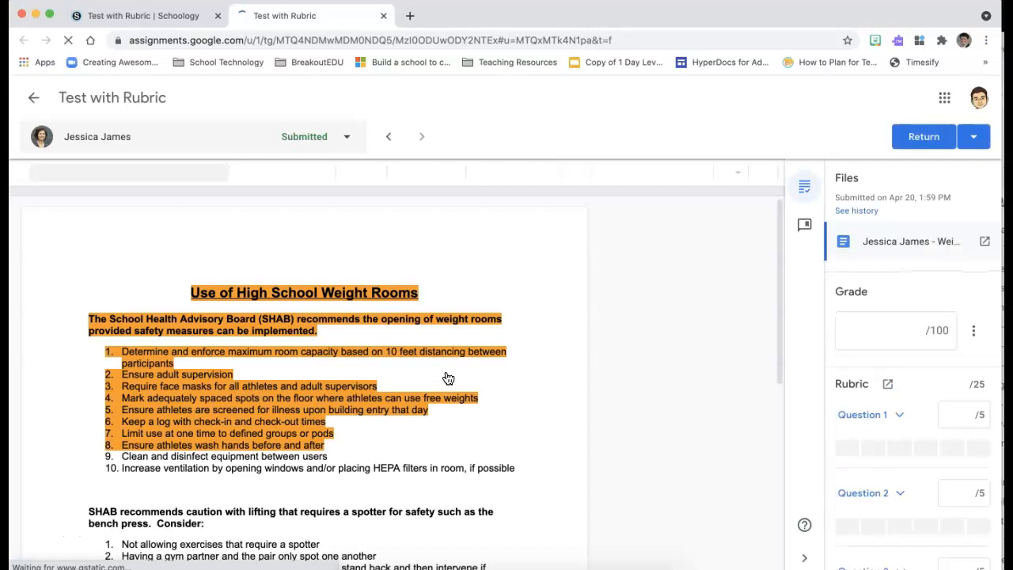
scroll(889, 299, down, 2)
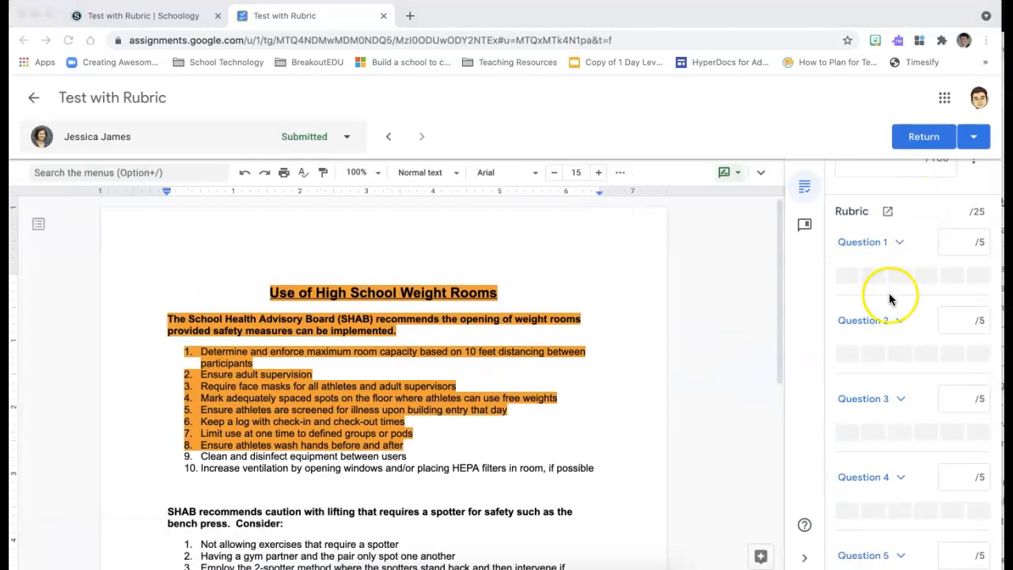
scroll(889, 293, up, 2)
scroll(888, 285, down, 1)
click(890, 299)
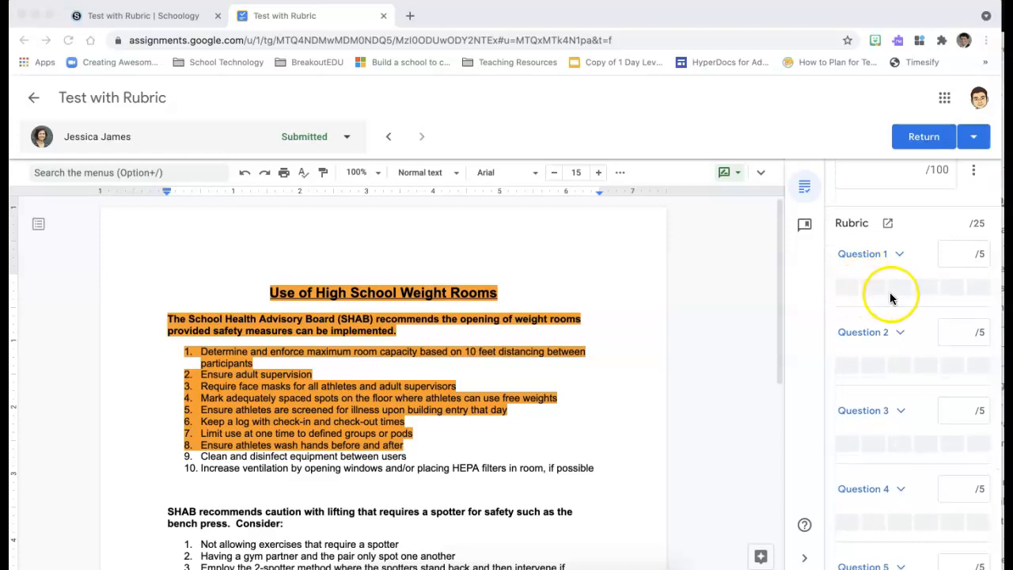
scroll(890, 298, down, 2)
scroll(882, 283, up, 2)
Score the submission with the rubric: Question 1 4 points, Question 2 5, Question 3 3, Question 4 5 and Question 5 5
click(847, 323)
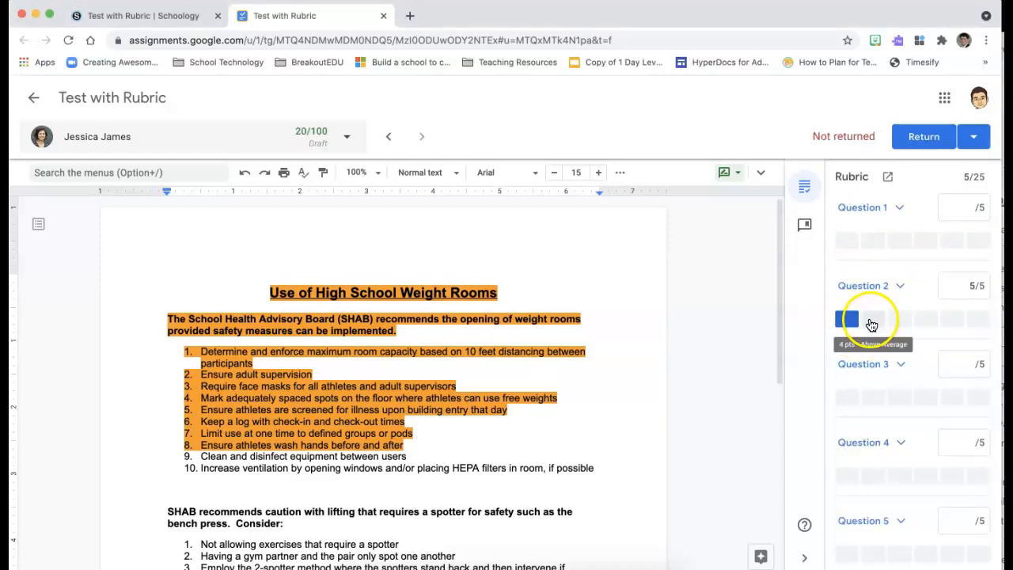
click(872, 244)
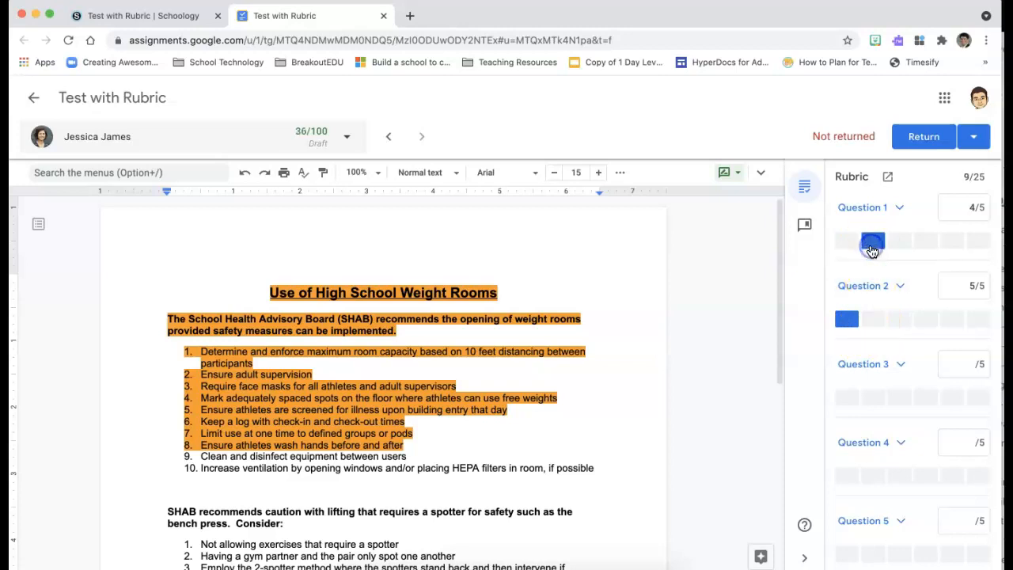
click(901, 398)
click(846, 398)
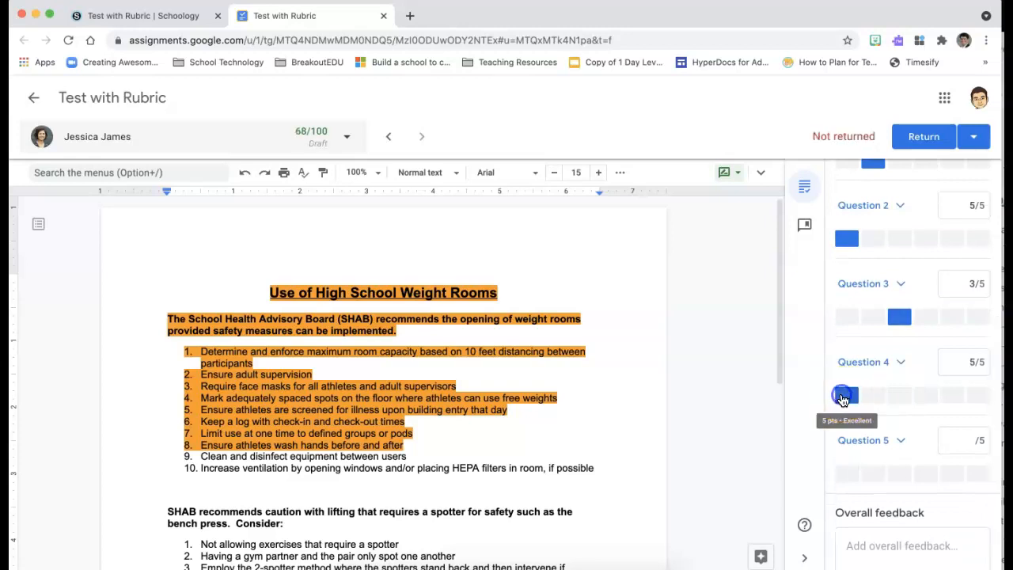
click(844, 415)
Enter "Please see feedback." as the overall feedback and return the graded work to the student
click(859, 482)
text(Please see feeeb)
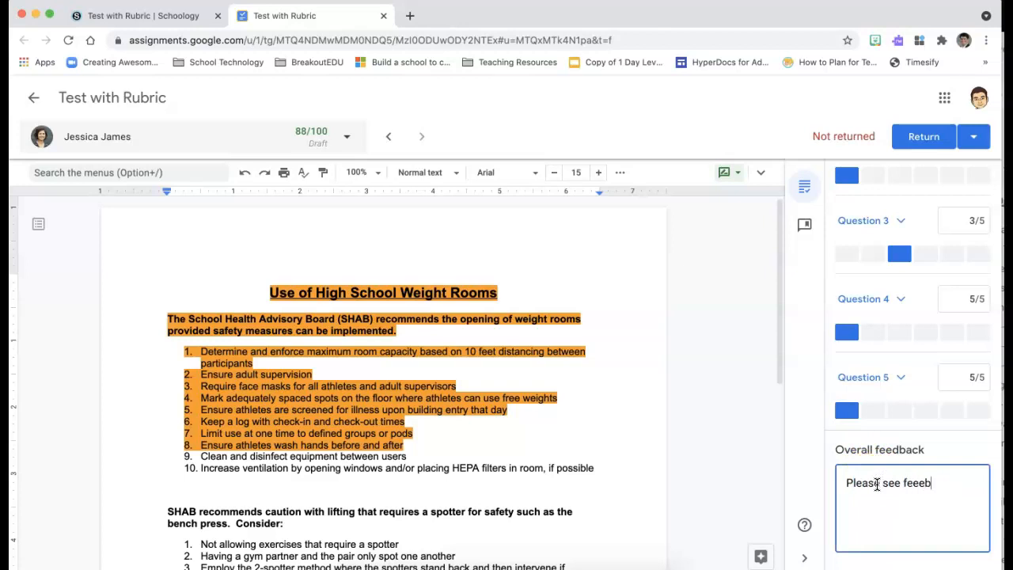
key(BackSpace)
key(BackSpace)
text(dback.)
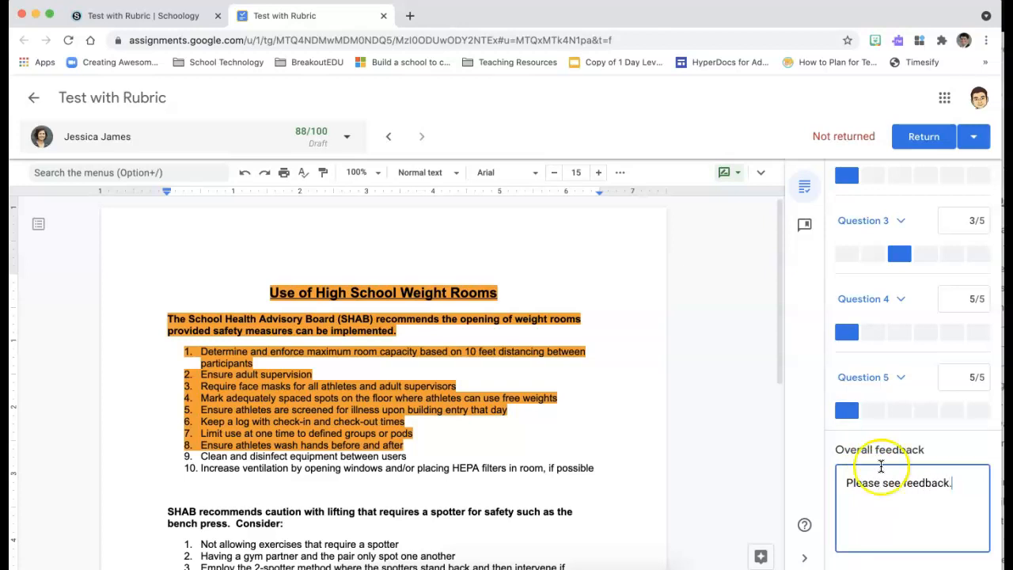
click(897, 141)
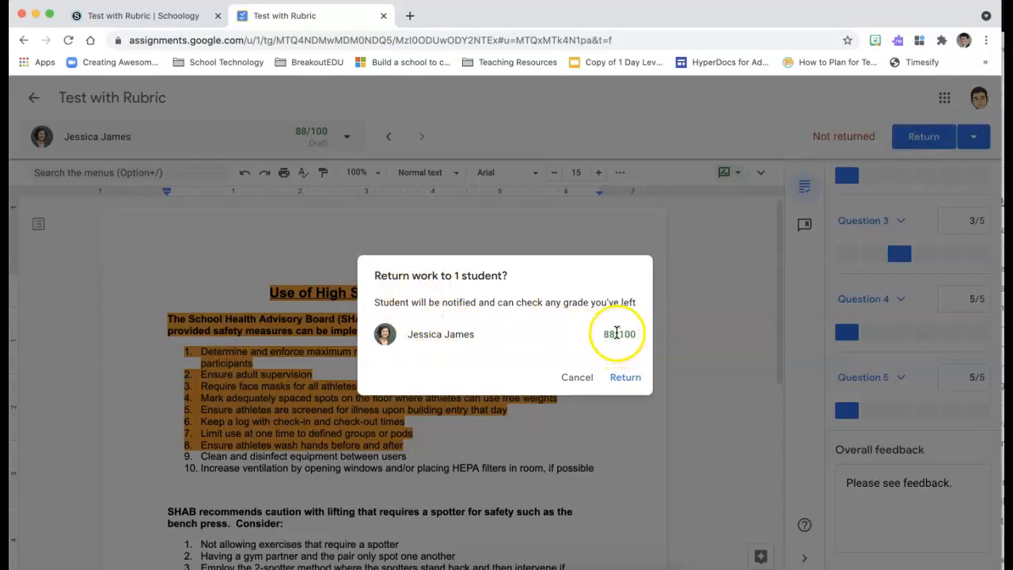
click(622, 381)
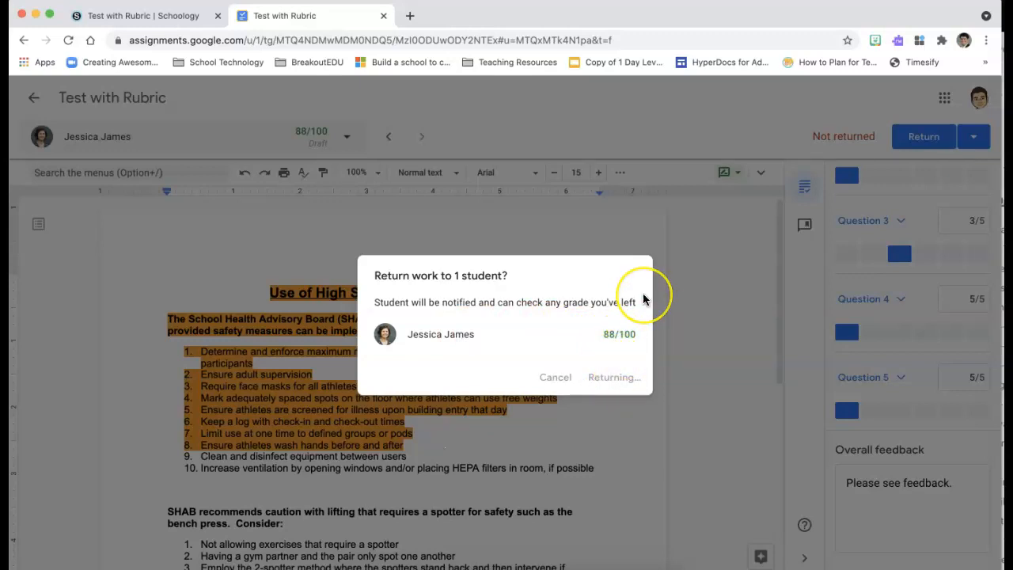